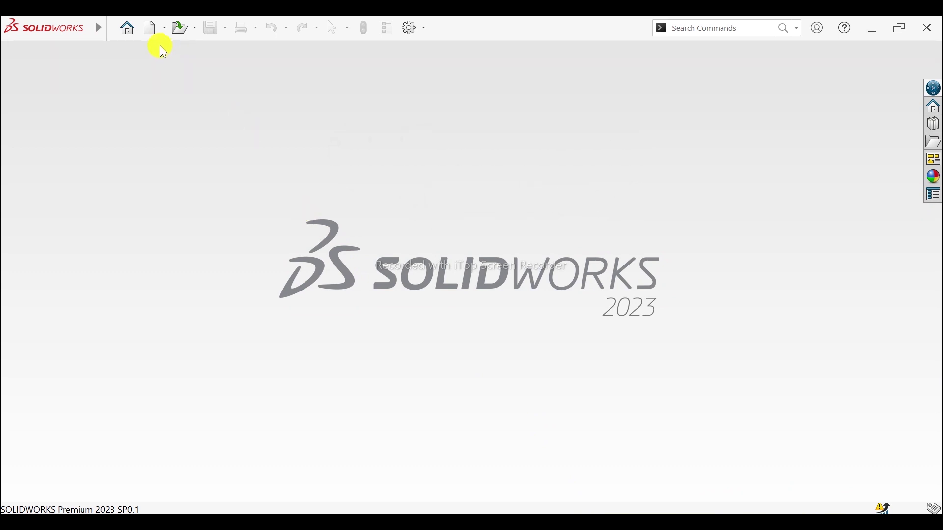
- Create a new assembly and place Part3 Bottom from Juicer Jug Bottom as its first component
{"action": "left_click", "coordinate": [151, 32]}
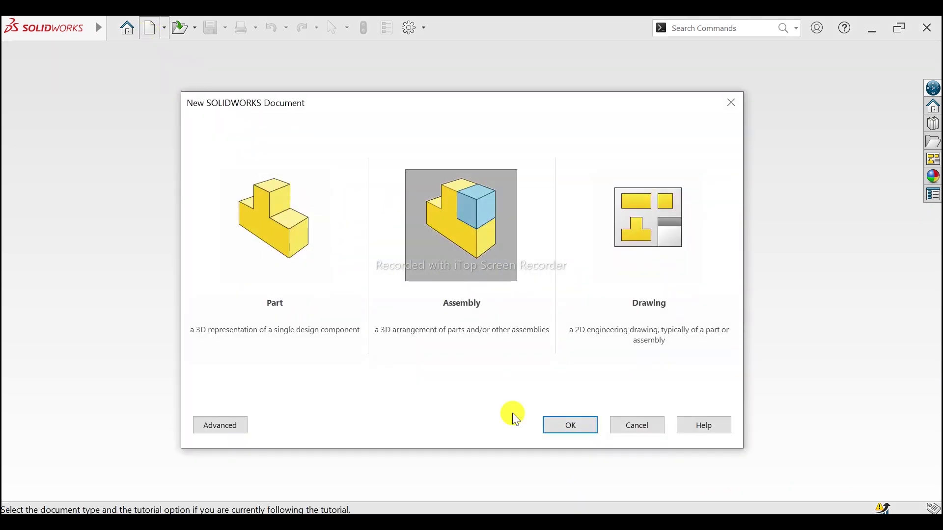
{"action": "left_click", "coordinate": [565, 431]}
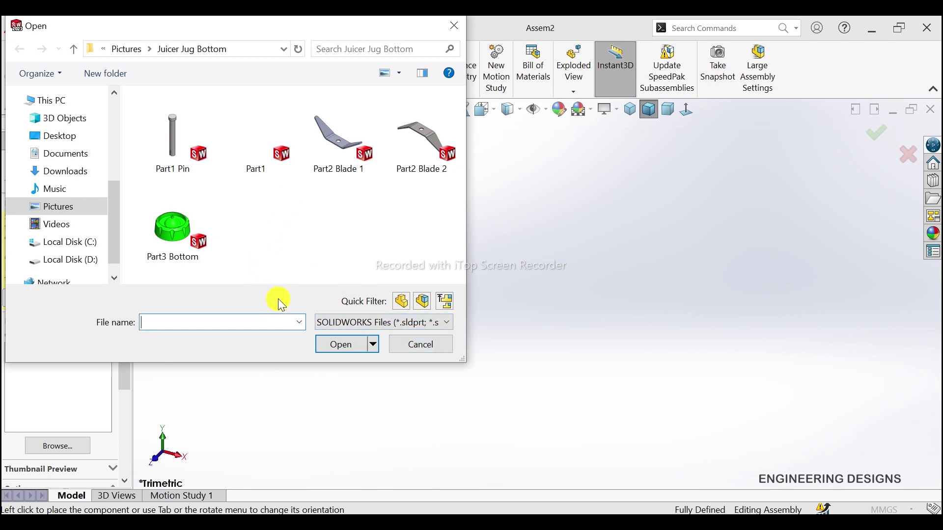
{"action": "left_click", "coordinate": [170, 232]}
{"action": "left_click", "coordinate": [322, 345]}
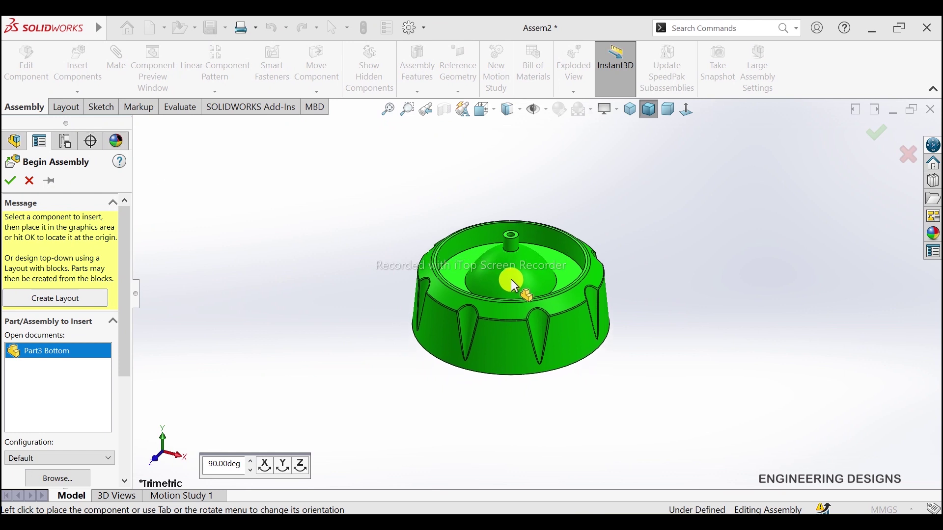
{"action": "left_click", "coordinate": [511, 280]}
{"action": "scroll", "coordinate": [511, 280], "scroll_direction": "down", "scroll_amount": 2}
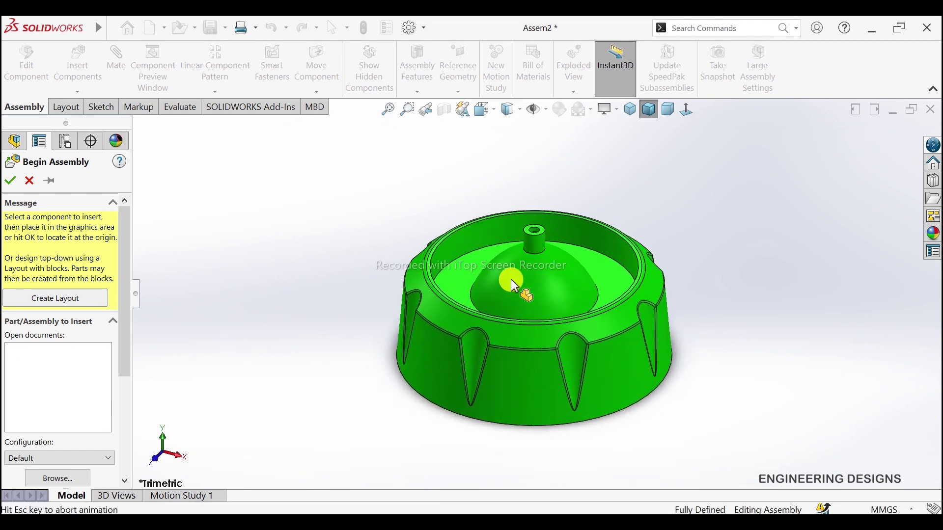
{"action": "scroll", "coordinate": [541, 282], "scroll_direction": "down", "scroll_amount": 1}
{"action": "scroll", "coordinate": [621, 300], "scroll_direction": "up", "scroll_amount": 1}
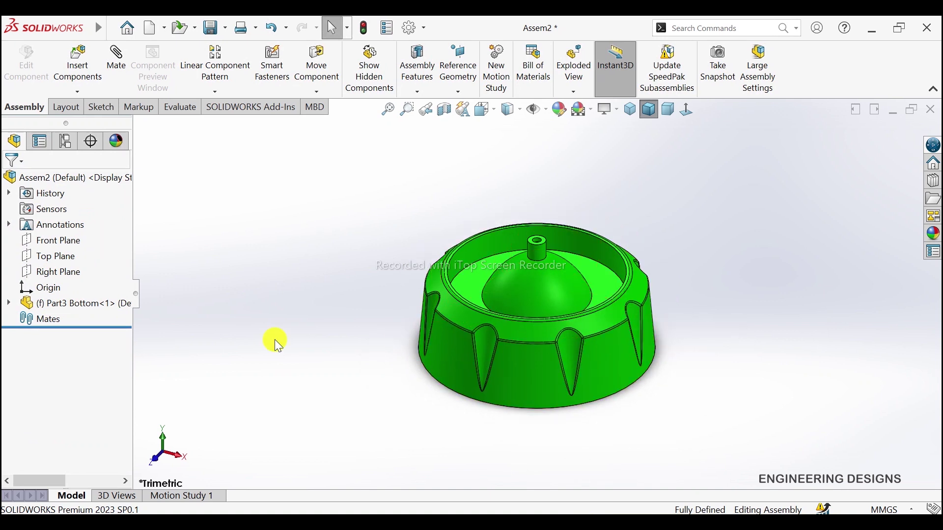
{"action": "left_click", "coordinate": [75, 259]}
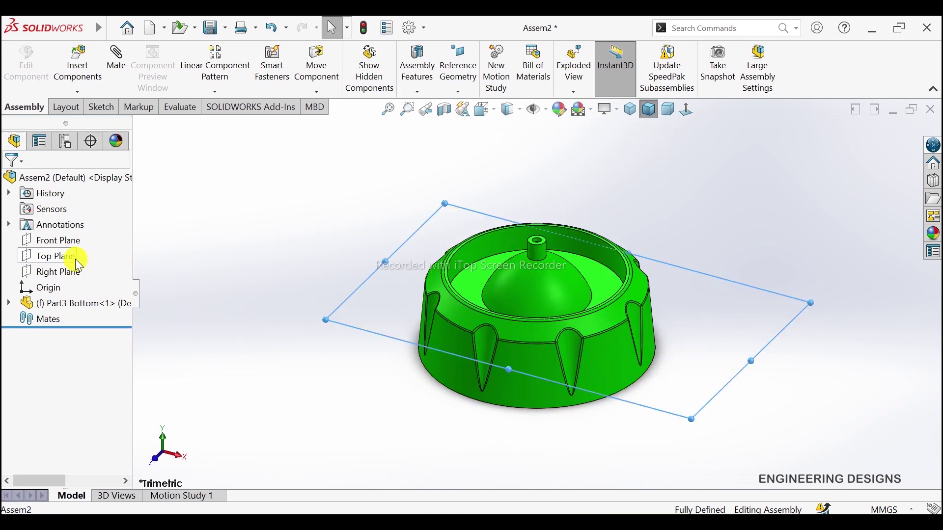
{"action": "mouse_move", "coordinate": [331, 370]}
{"action": "middle_mouse_down"}
{"action": "mouse_move", "coordinate": [338, 303]}
{"action": "mouse_move", "coordinate": [336, 314]}
{"action": "middle_mouse_up"}
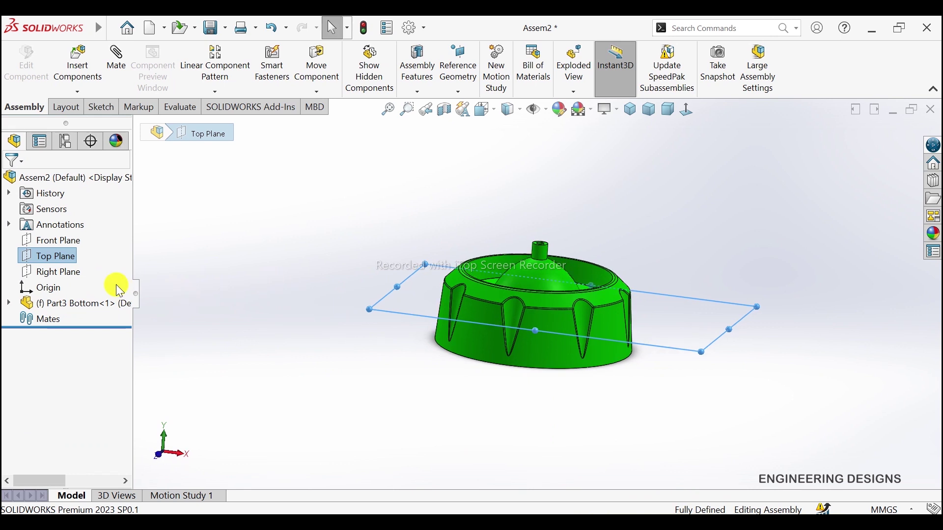
{"action": "left_click", "coordinate": [9, 303]}
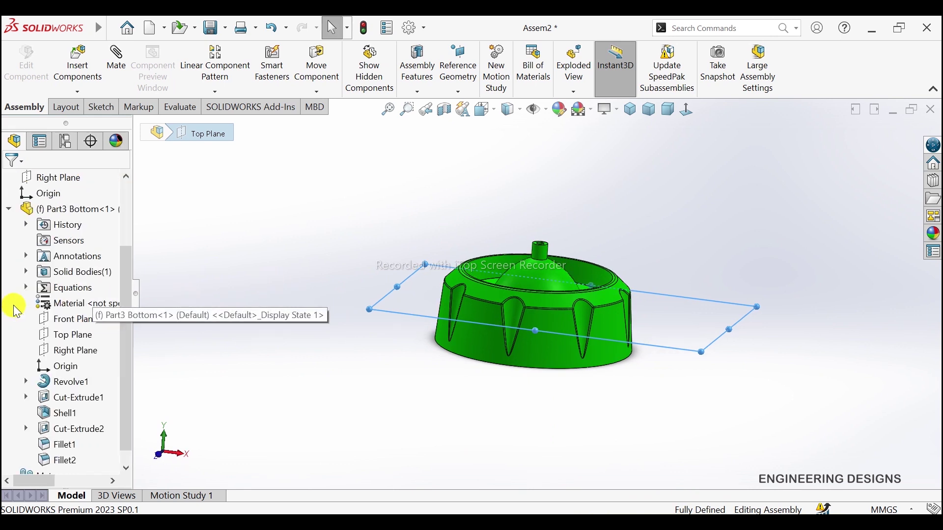
{"action": "left_click", "coordinate": [61, 337], "text": "ctrl"}
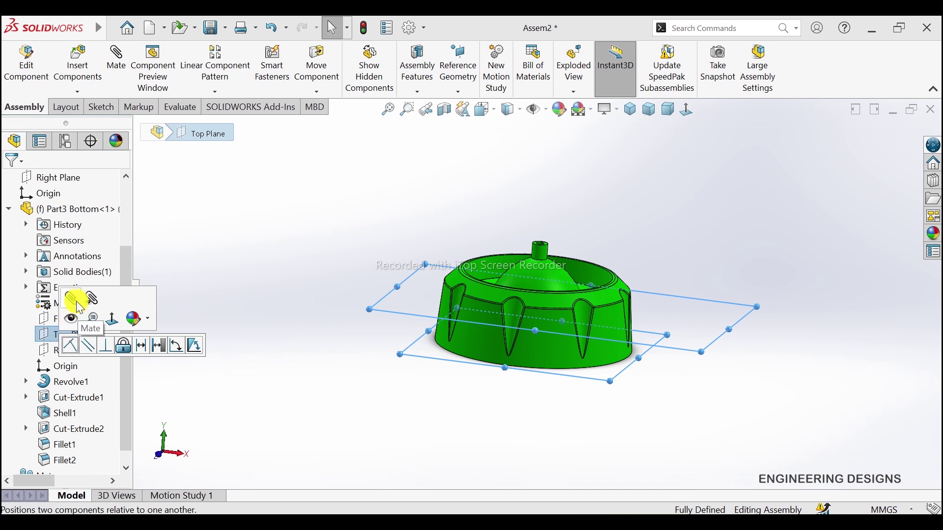
{"action": "left_click", "coordinate": [77, 301]}
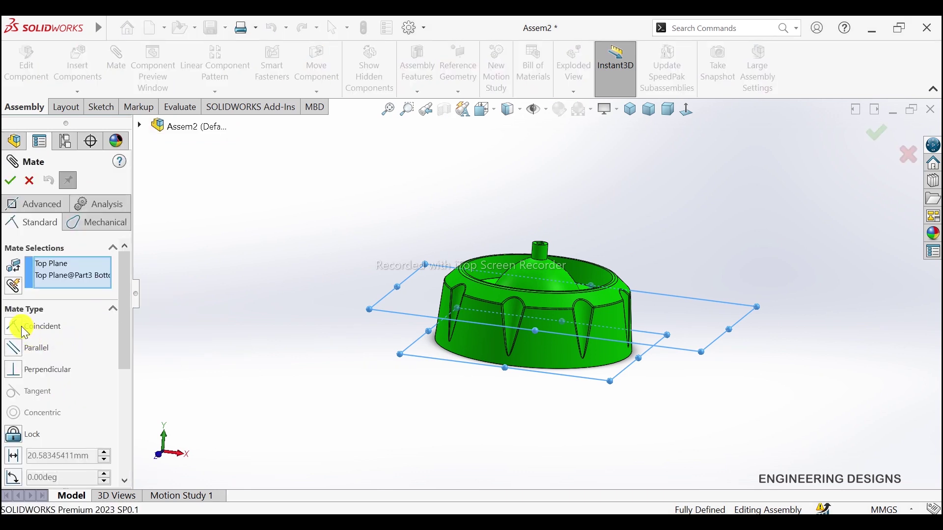
{"action": "left_click", "coordinate": [18, 329]}
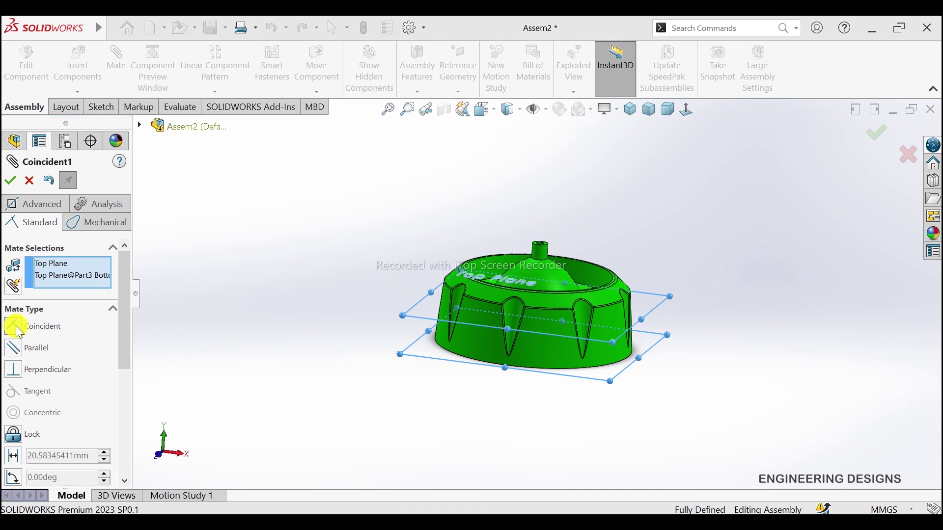
{"action": "left_click", "coordinate": [15, 350]}
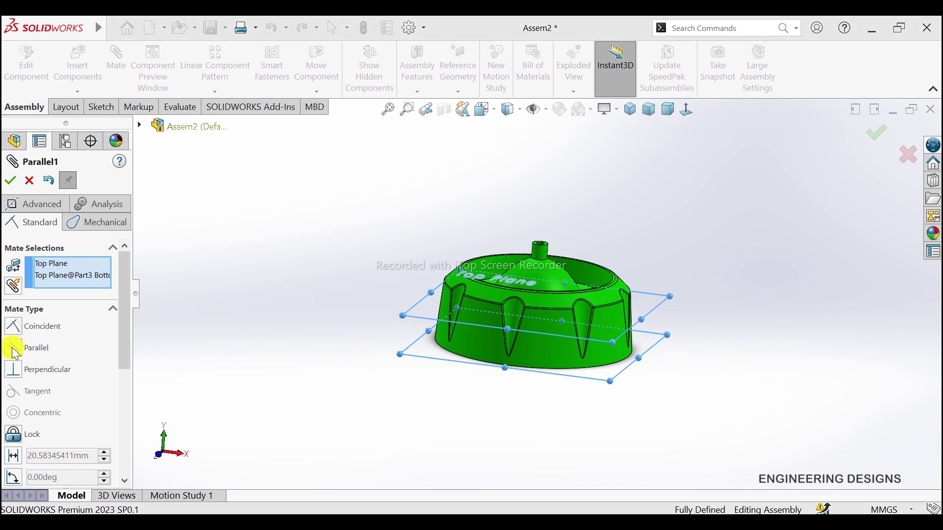
{"action": "left_click", "coordinate": [14, 326]}
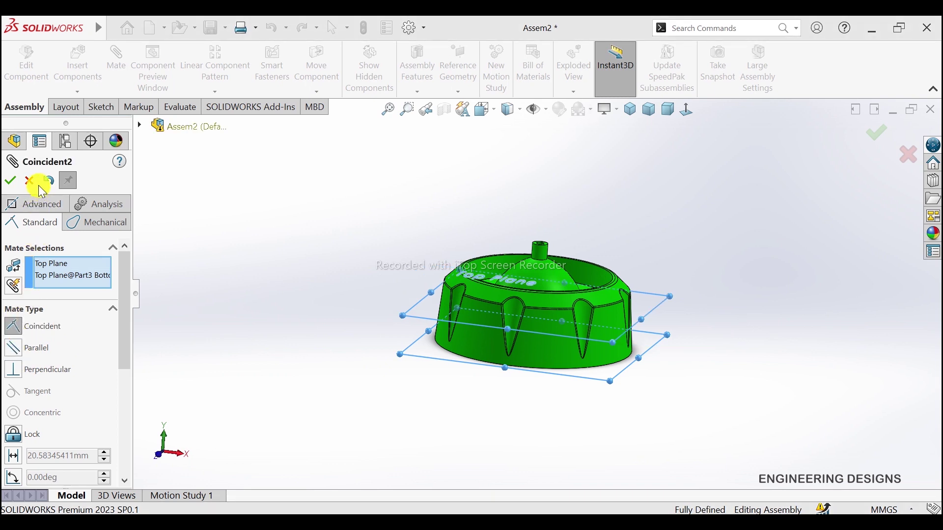
{"action": "left_click", "coordinate": [32, 181]}
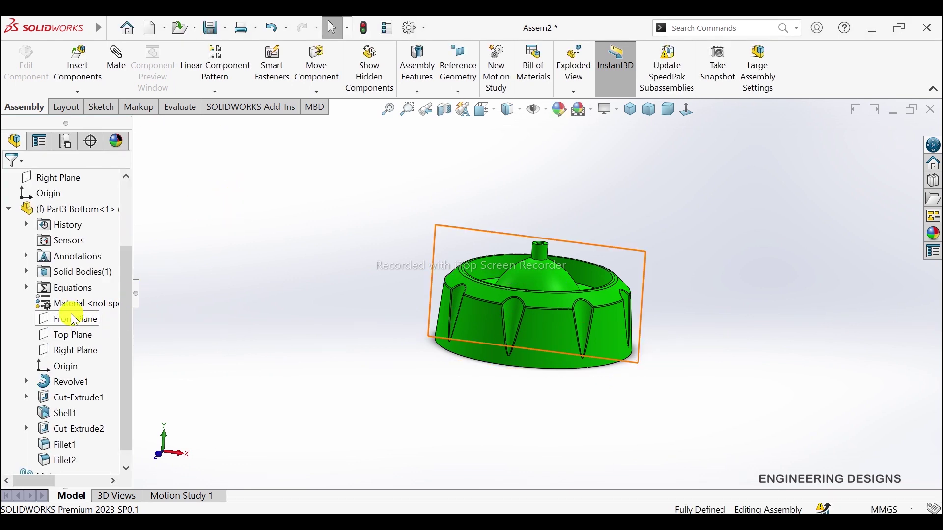
- Add a Coincident mate between Part3 Bottom's Top Plane and the assembly Top Plane
{"action": "left_click", "coordinate": [70, 338]}
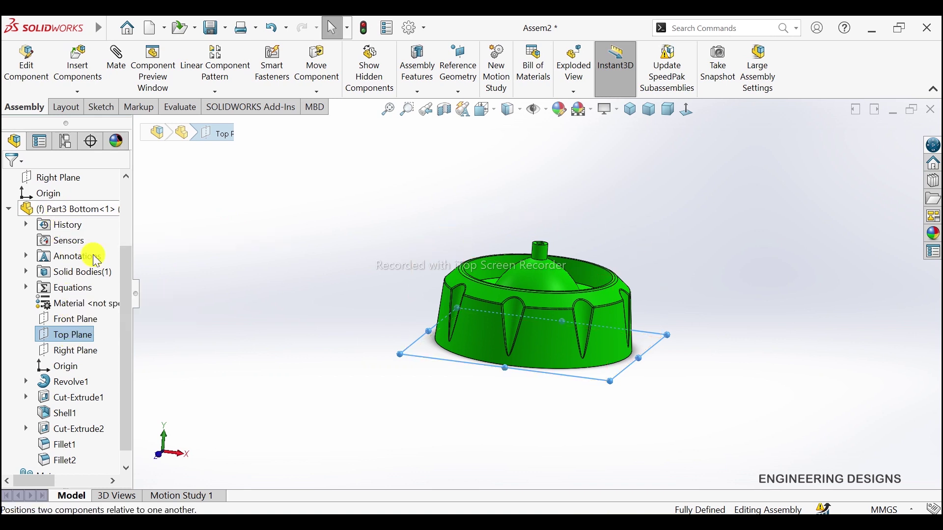
{"action": "left_click_drag", "start_coordinate": [126, 290], "coordinate": [127, 269]}
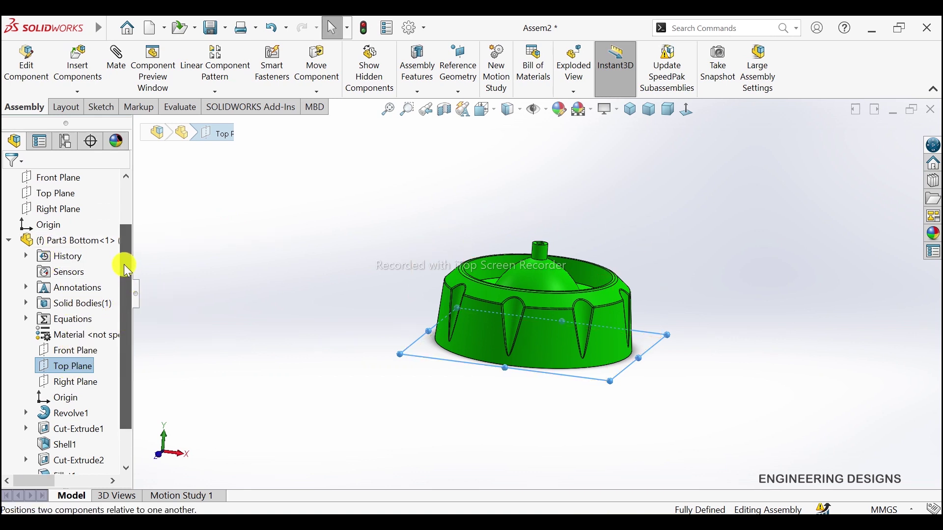
{"action": "left_click", "coordinate": [56, 196], "text": "ctrl"}
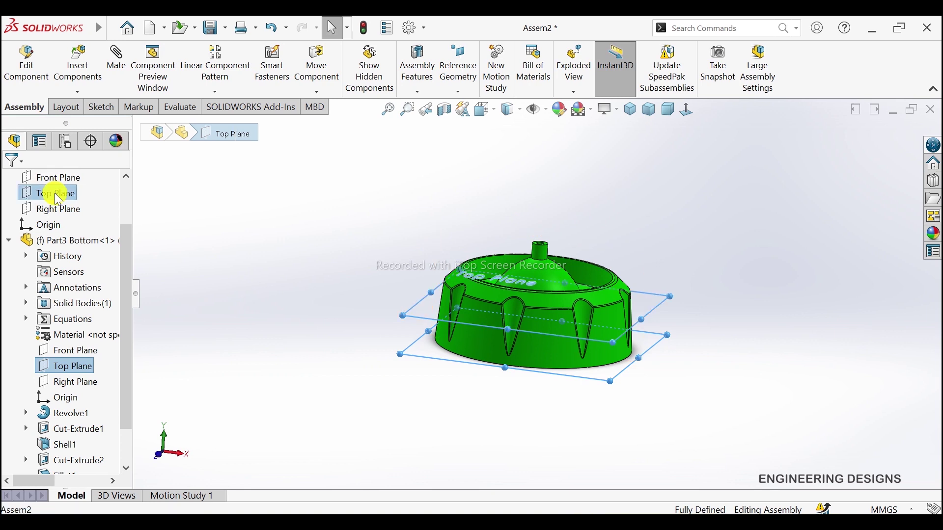
{"action": "left_click", "coordinate": [118, 83]}
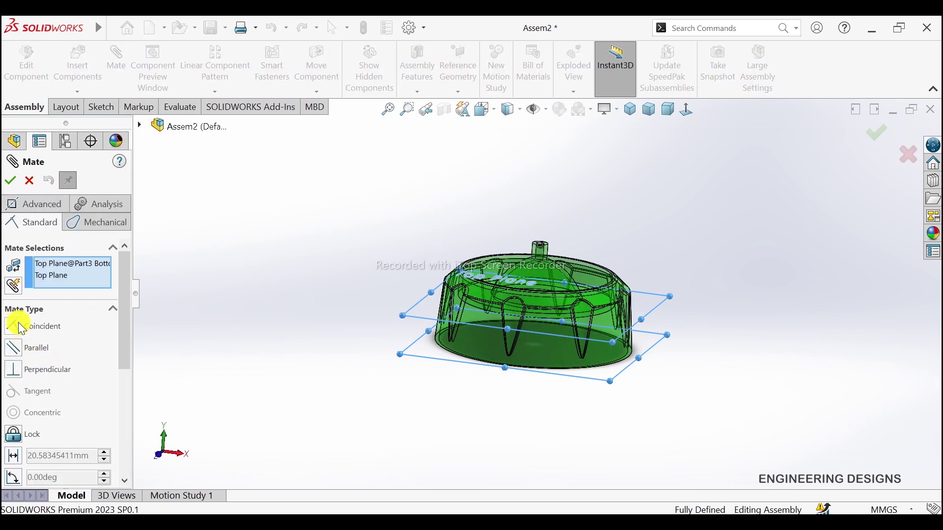
{"action": "left_click", "coordinate": [19, 326]}
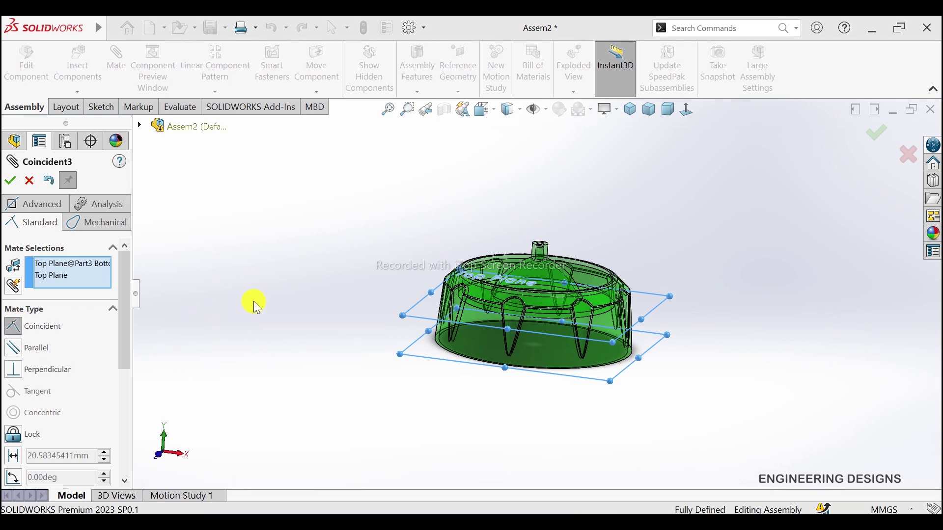
{"action": "left_click", "coordinate": [10, 180]}
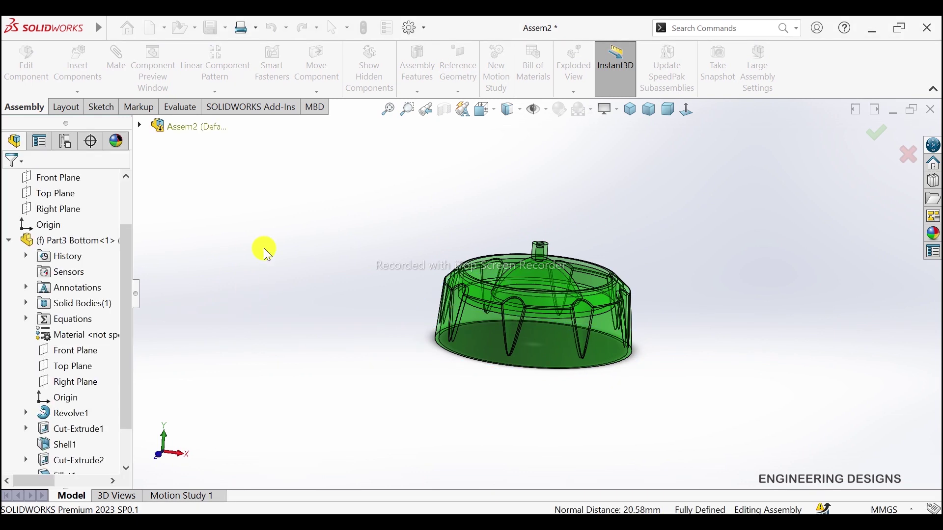
- Mate the base origin coincident with the assembly origin, with Align axes checked
{"action": "left_click", "coordinate": [71, 399]}
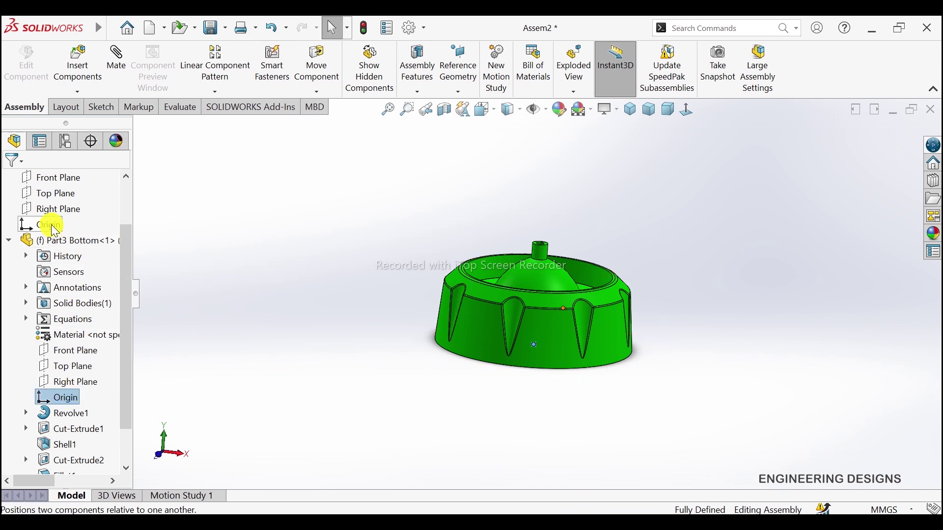
{"action": "left_click", "coordinate": [126, 79]}
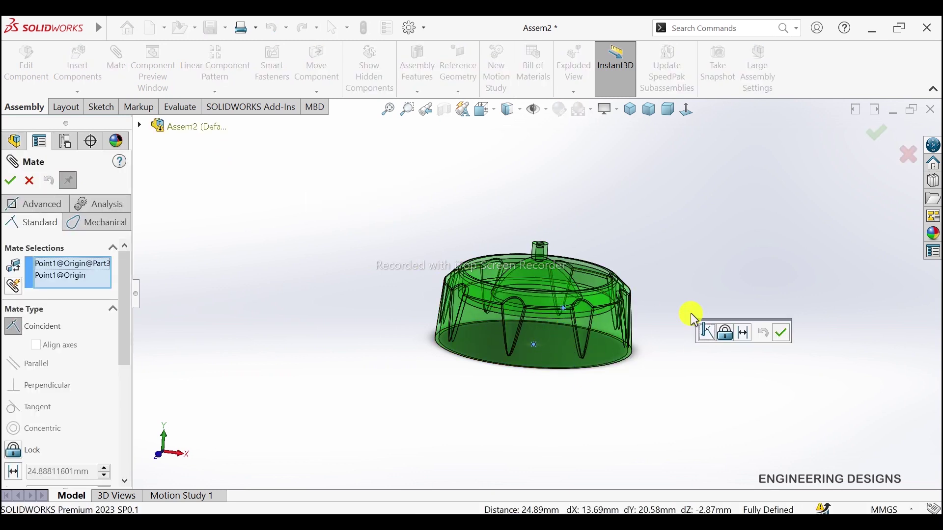
{"action": "left_click_drag", "start_coordinate": [536, 346], "coordinate": [779, 368]}
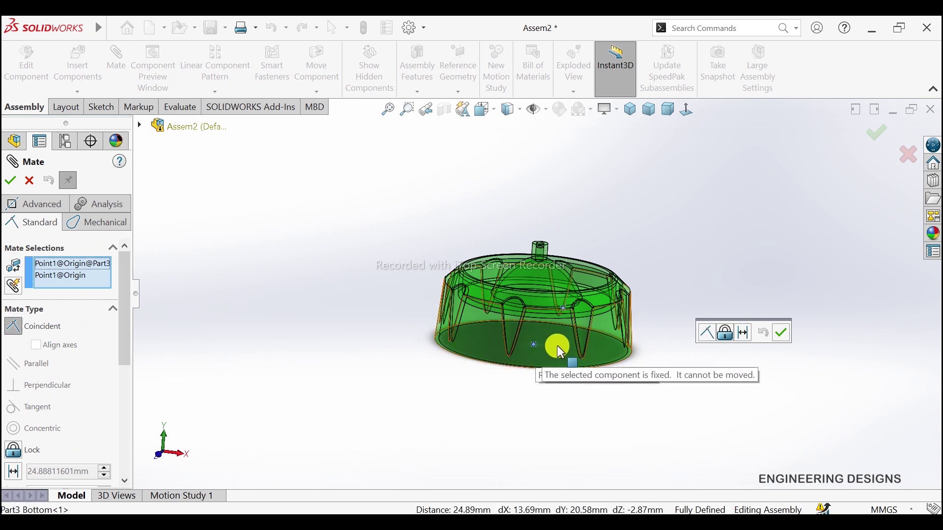
{"action": "left_click", "coordinate": [706, 334]}
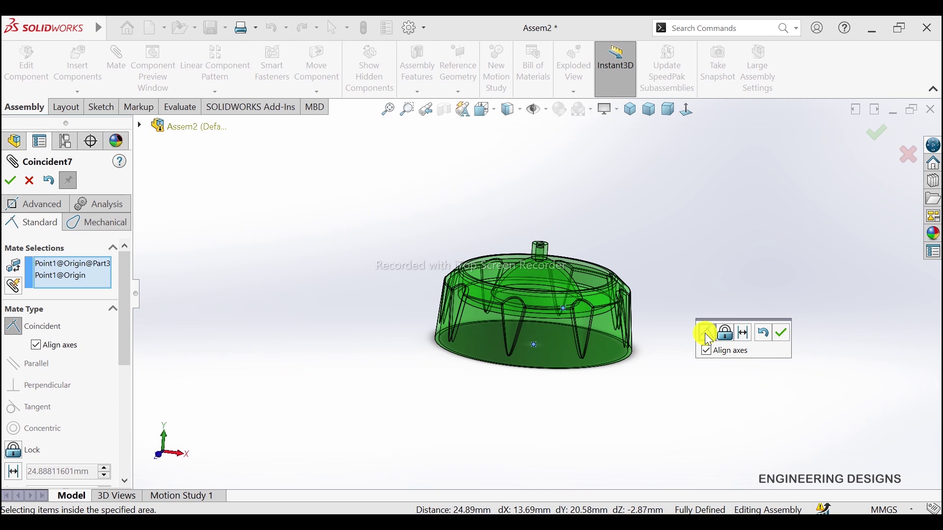
{"action": "left_click", "coordinate": [707, 351]}
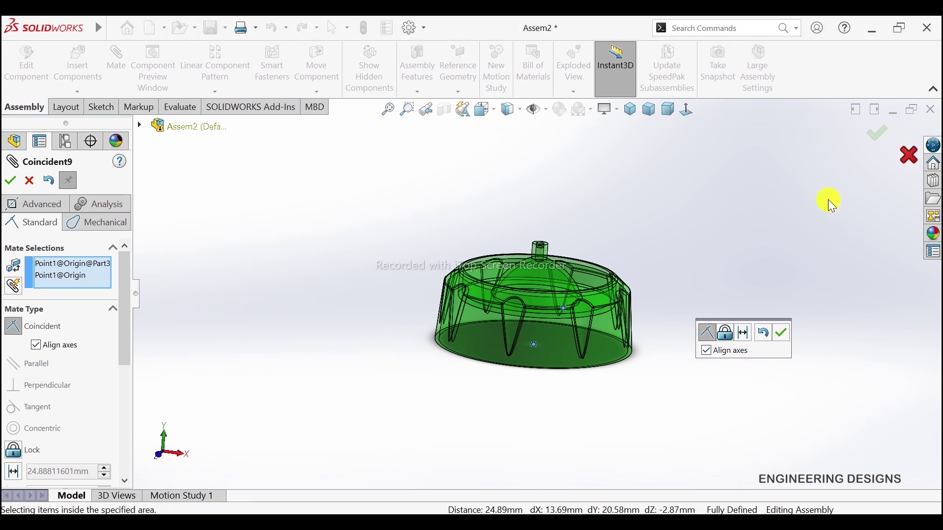
{"action": "key", "text": "Return"}
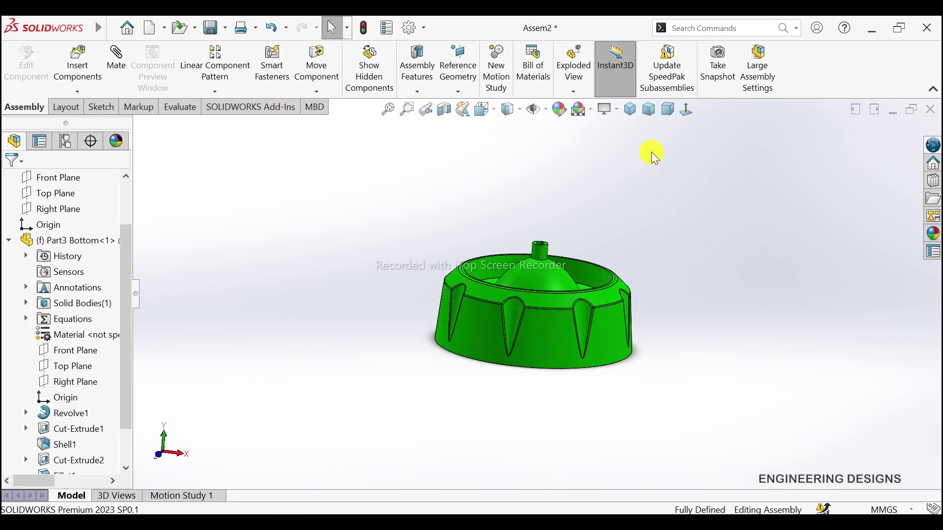
- In Insert Component, select Part1 Pin, Part2 Blade 1 and Part2 Blade 2 to load
{"action": "left_click", "coordinate": [626, 111]}
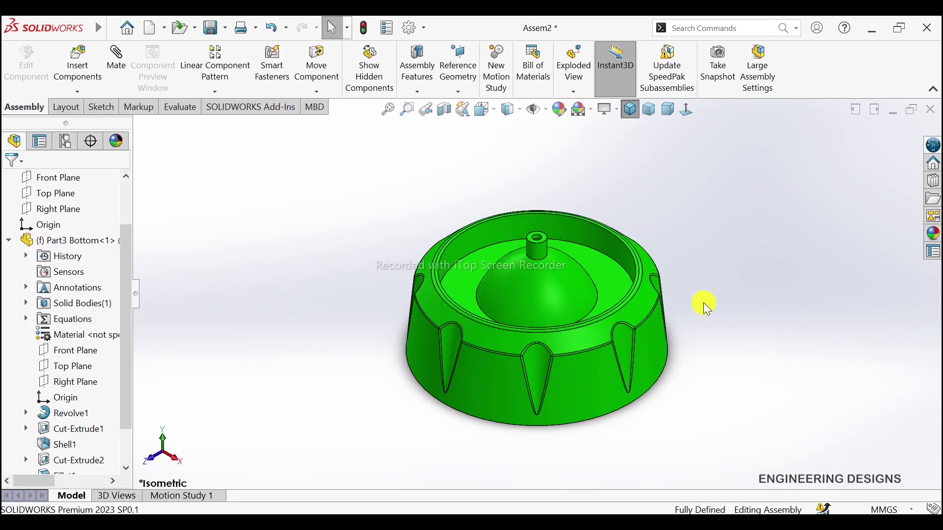
{"action": "left_click", "coordinate": [95, 78]}
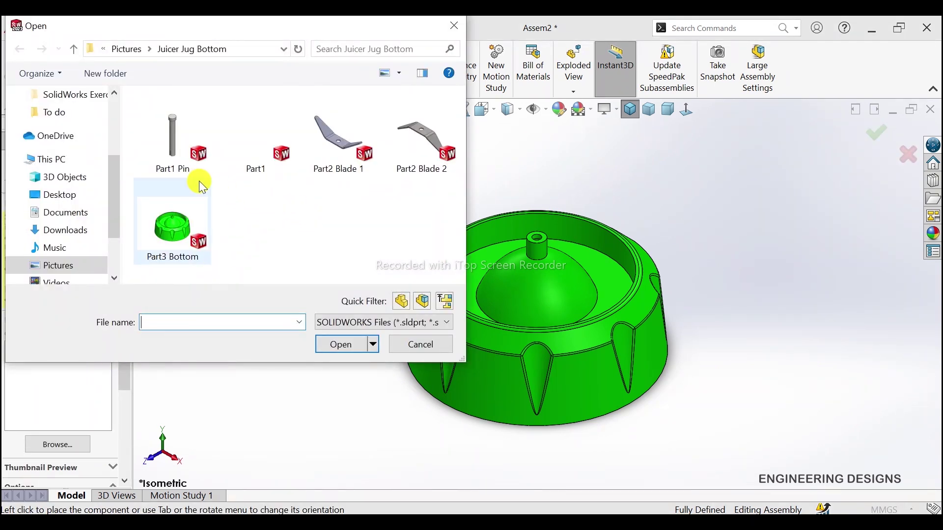
{"action": "left_click", "coordinate": [182, 149]}
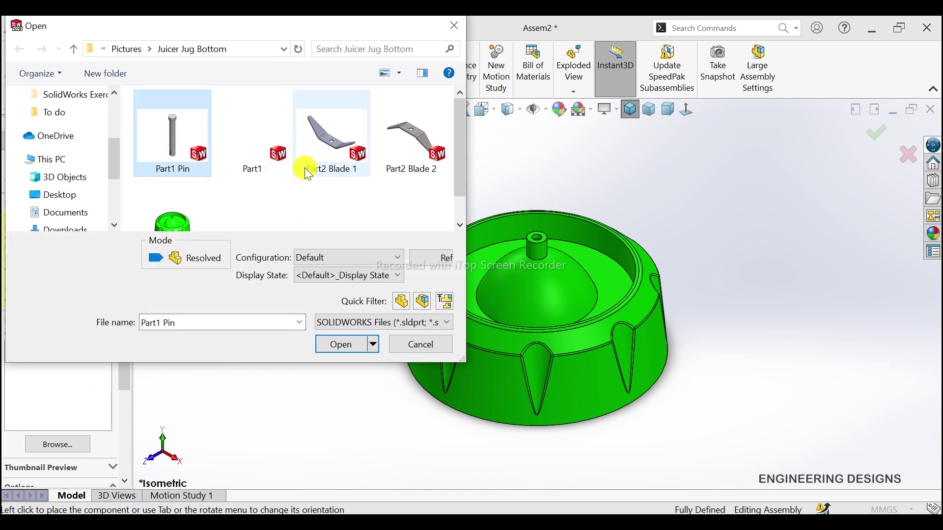
{"action": "left_click", "coordinate": [318, 150], "text": "ctrl"}
{"action": "left_click", "coordinate": [411, 171], "text": "ctrl"}
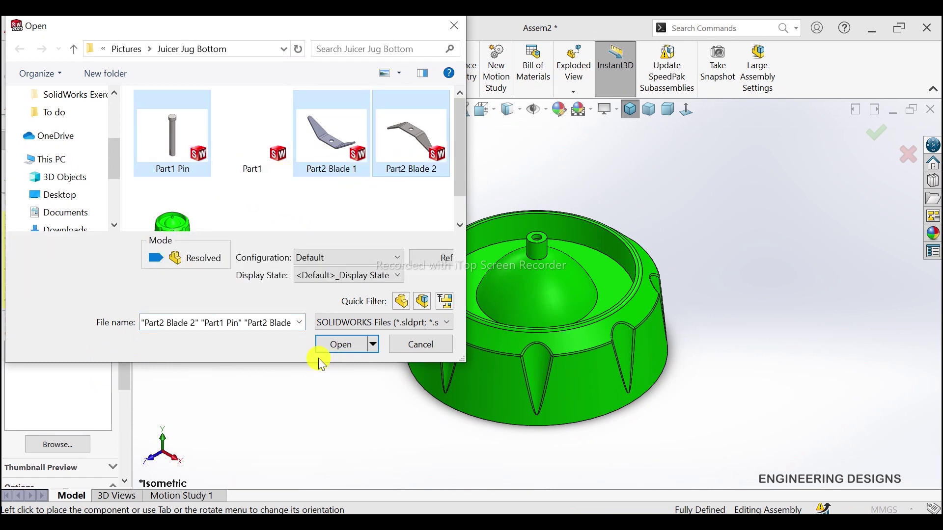
{"action": "left_click", "coordinate": [327, 346]}
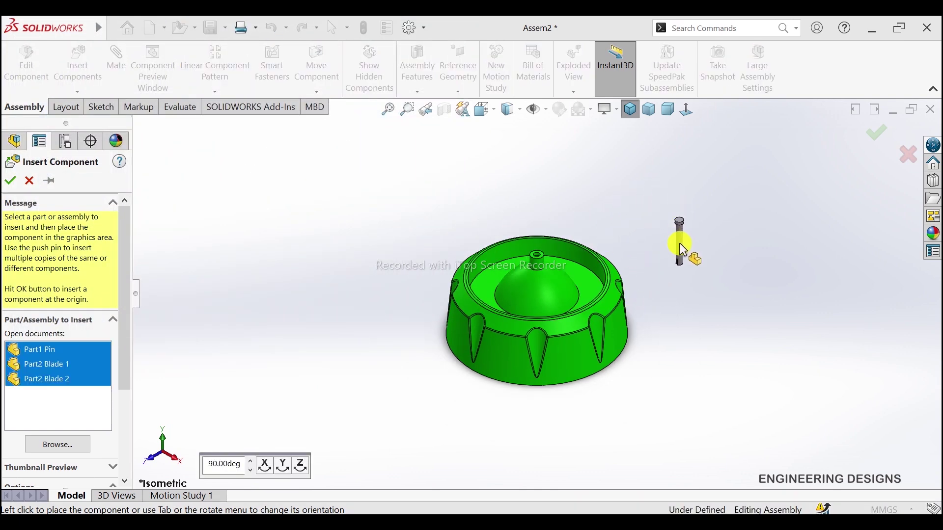
- Place the pin, Blade 1 and Blade 2 in the graphics area beside the green base
{"action": "scroll", "coordinate": [688, 265], "scroll_direction": "up", "scroll_amount": 2}
{"action": "scroll", "coordinate": [653, 319], "scroll_direction": "down", "scroll_amount": 2}
{"action": "scroll", "coordinate": [585, 338], "scroll_direction": "down", "scroll_amount": 1}
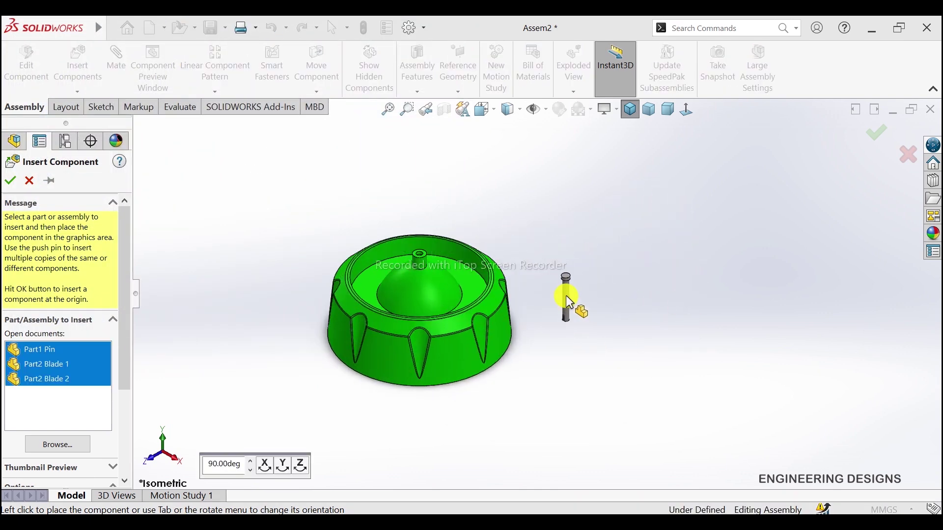
{"action": "left_click", "coordinate": [586, 257]}
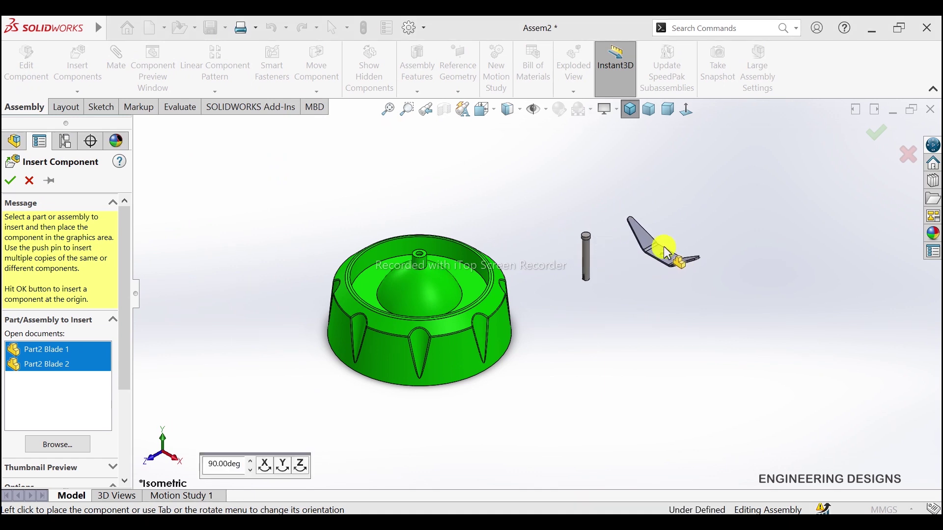
{"action": "left_click", "coordinate": [668, 253]}
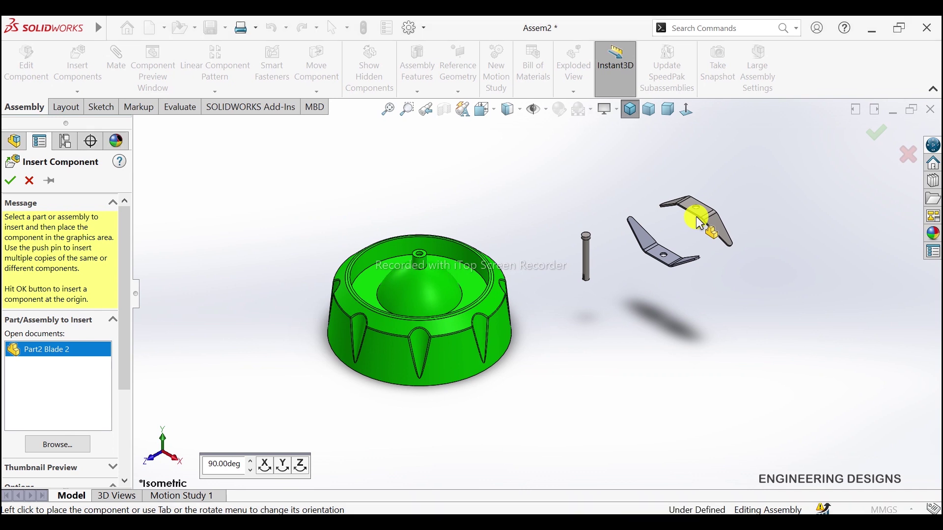
{"action": "left_click", "coordinate": [699, 224]}
{"action": "scroll", "coordinate": [458, 307], "scroll_direction": "down", "scroll_amount": 2}
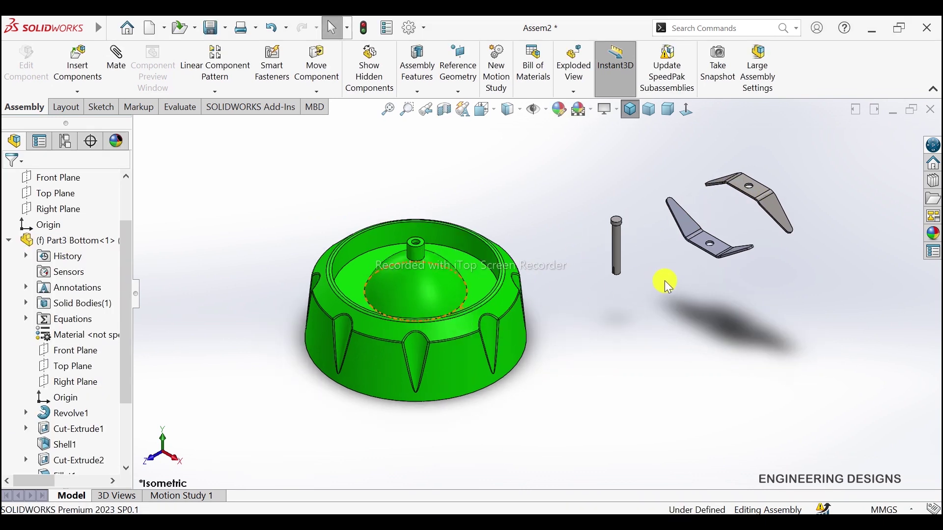
- Apply the Metal > Steel 'stainless steel treadplate' appearance to the Part2 Blade 1 component
{"action": "left_click", "coordinate": [703, 249]}
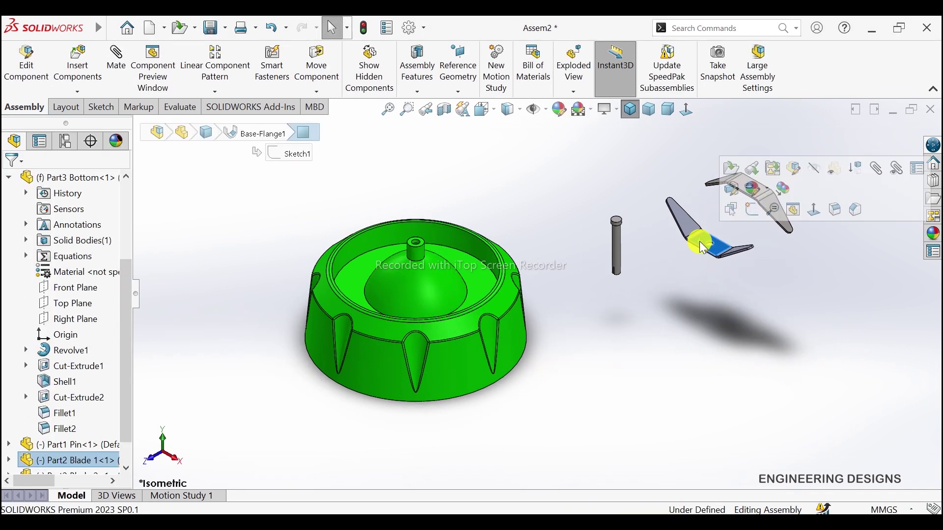
{"action": "left_click", "coordinate": [759, 193]}
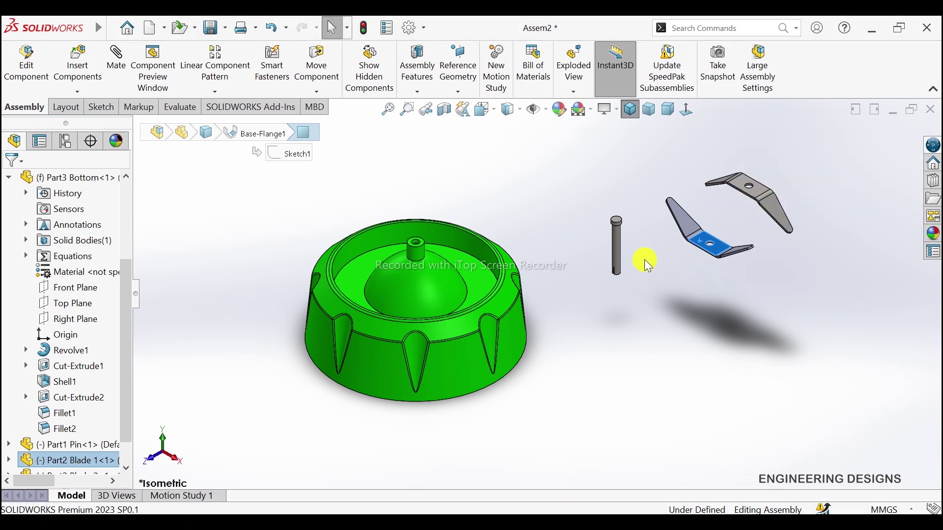
{"action": "right_click", "coordinate": [703, 239]}
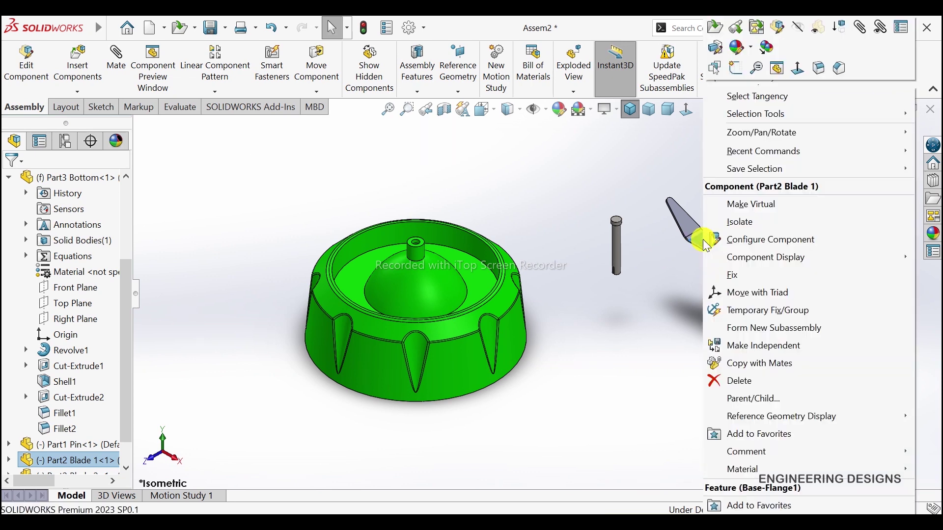
{"action": "left_click", "coordinate": [741, 48]}
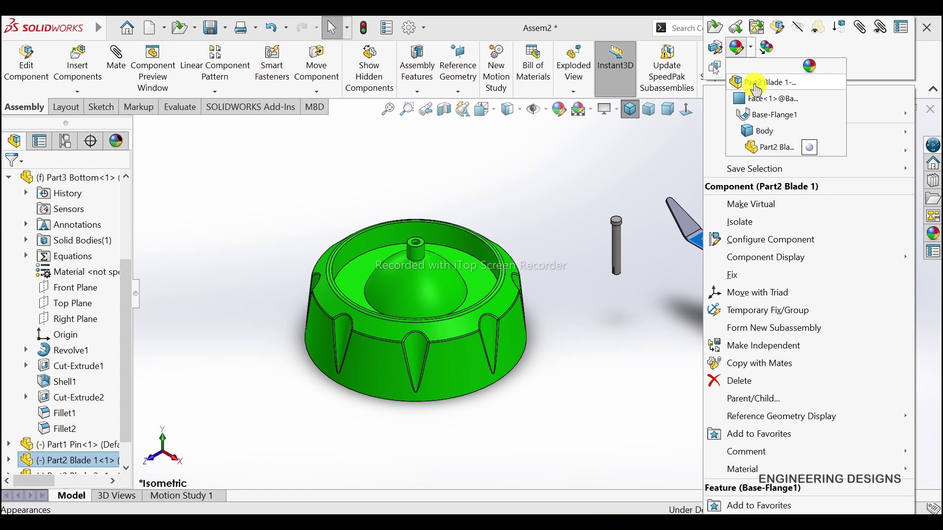
{"action": "left_click", "coordinate": [758, 84]}
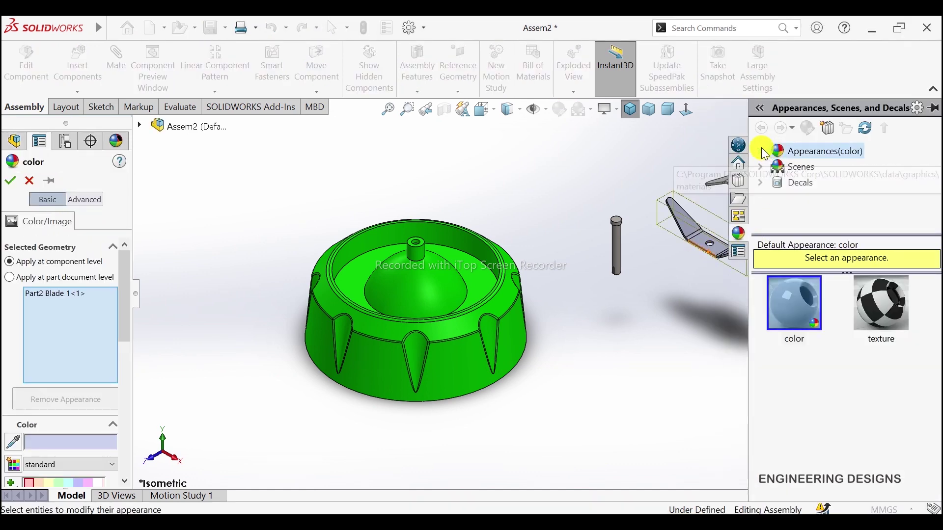
{"action": "left_click", "coordinate": [761, 150]}
{"action": "left_click", "coordinate": [779, 183]}
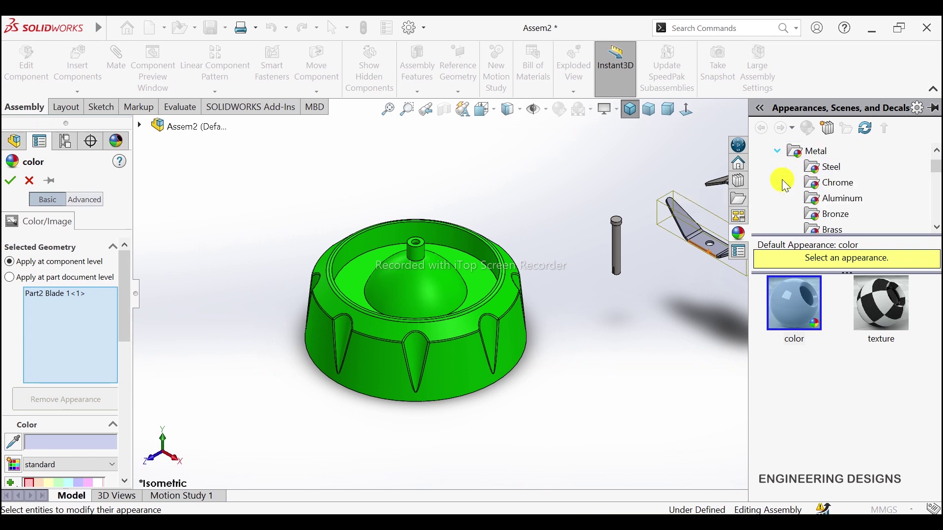
{"action": "left_click", "coordinate": [825, 171]}
{"action": "scroll", "coordinate": [863, 361], "scroll_direction": "down", "scroll_amount": 3}
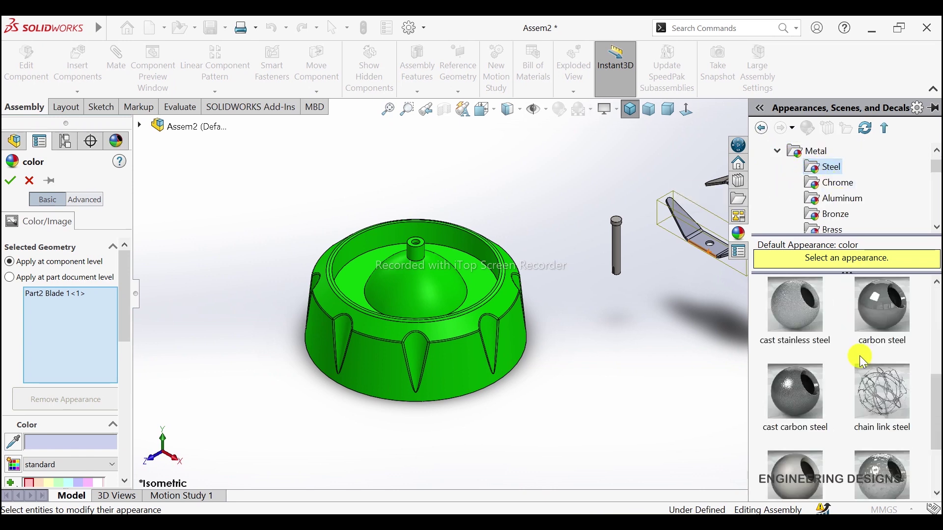
{"action": "scroll", "coordinate": [879, 410], "scroll_direction": "down", "scroll_amount": 2}
{"action": "left_click", "coordinate": [891, 393]}
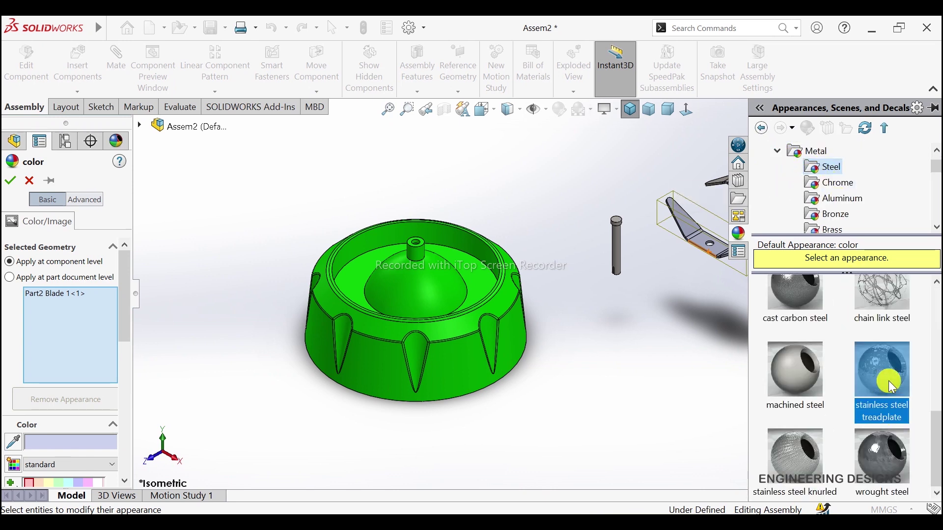
{"action": "left_click", "coordinate": [10, 180]}
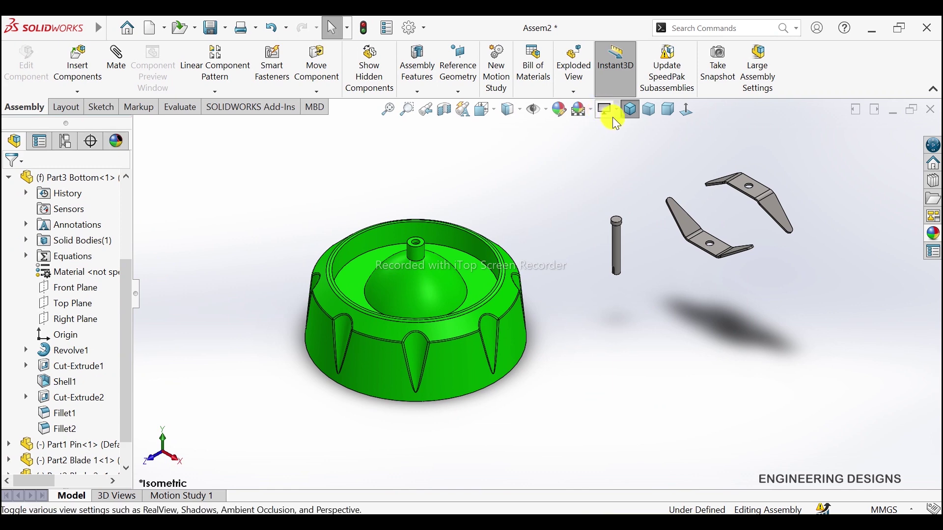
- Switch the scene background to Plain White
{"action": "left_click", "coordinate": [594, 113]}
{"action": "left_click", "coordinate": [607, 145]}
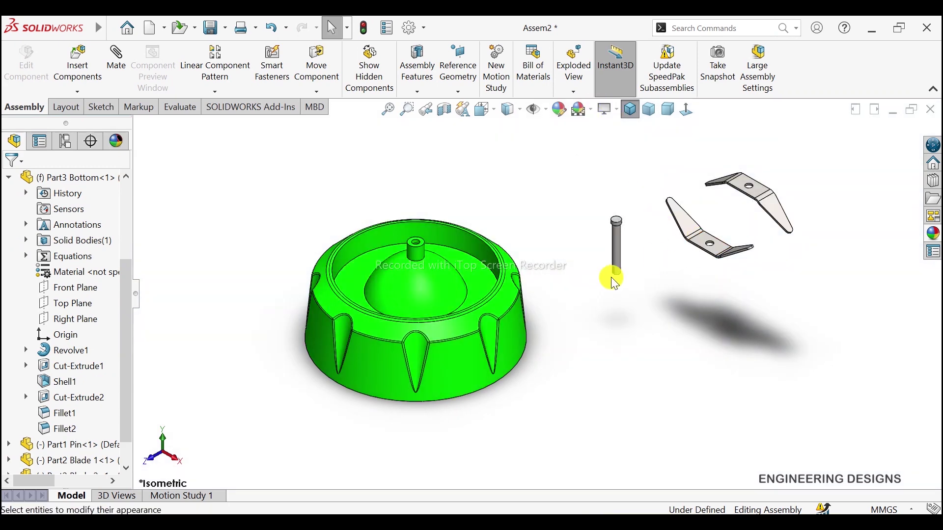
{"action": "middle_click_drag", "start_coordinate": [614, 283], "coordinate": [724, 238]}
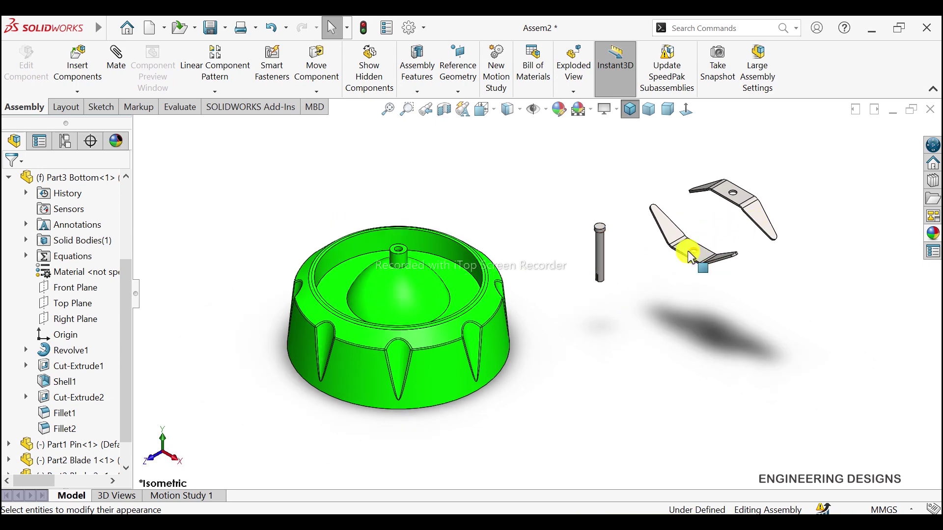
{"action": "scroll", "coordinate": [775, 193], "scroll_direction": "down", "scroll_amount": 2}
{"action": "scroll", "coordinate": [659, 204], "scroll_direction": "down", "scroll_amount": 2}
{"action": "scroll", "coordinate": [522, 317], "scroll_direction": "down", "scroll_amount": 2}
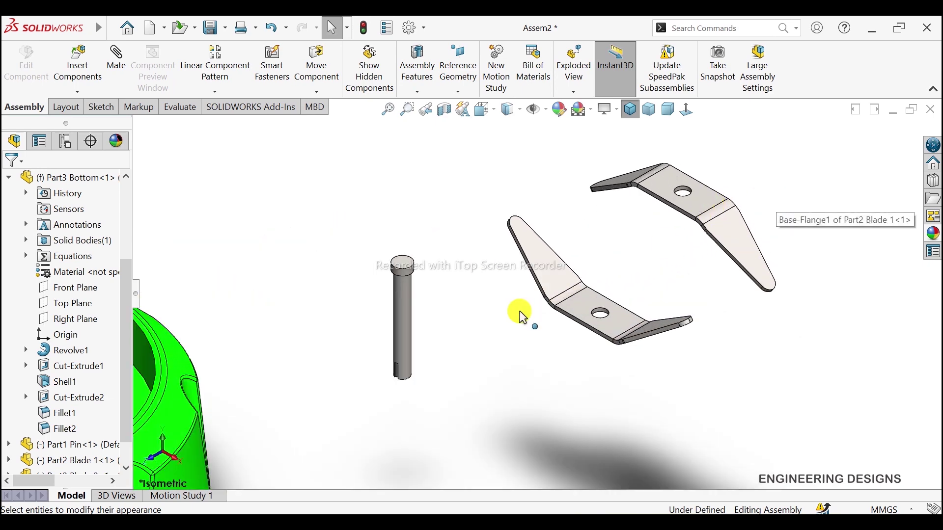
- Set up a Concentric mate between the pin's cylindrical face and Blade 1's centre hole
{"action": "left_click", "coordinate": [408, 304]}
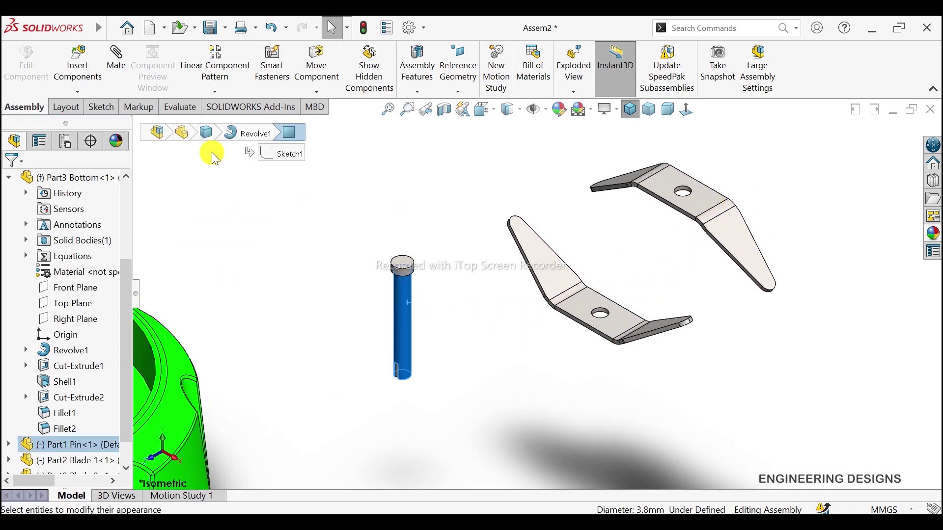
{"action": "left_click", "coordinate": [117, 62]}
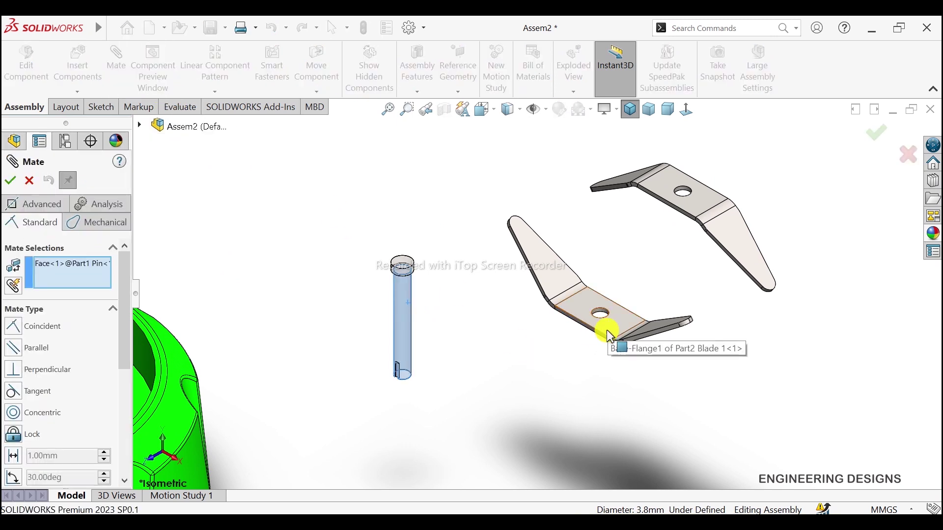
{"action": "scroll", "coordinate": [607, 329], "scroll_direction": "down", "scroll_amount": 3}
{"action": "scroll", "coordinate": [605, 319], "scroll_direction": "down", "scroll_amount": 3}
{"action": "scroll", "coordinate": [582, 309], "scroll_direction": "down", "scroll_amount": 3}
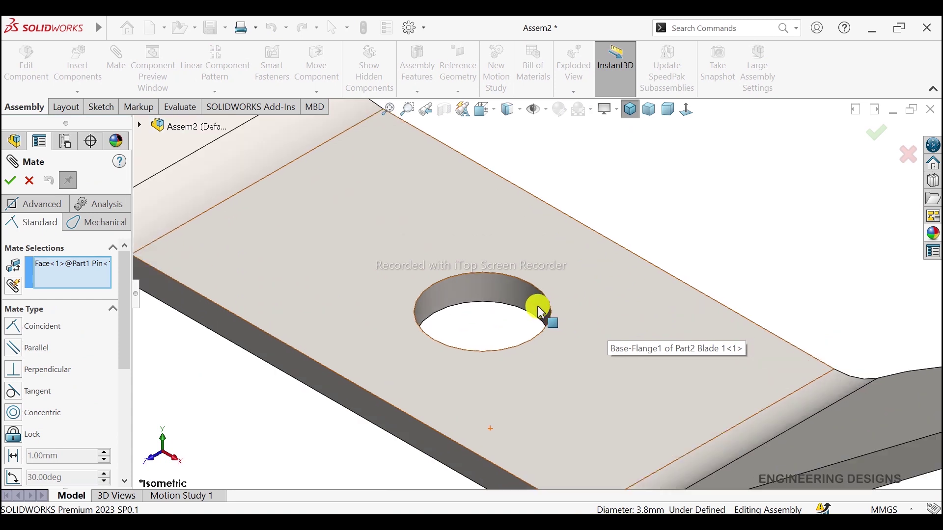
{"action": "left_click", "coordinate": [517, 292]}
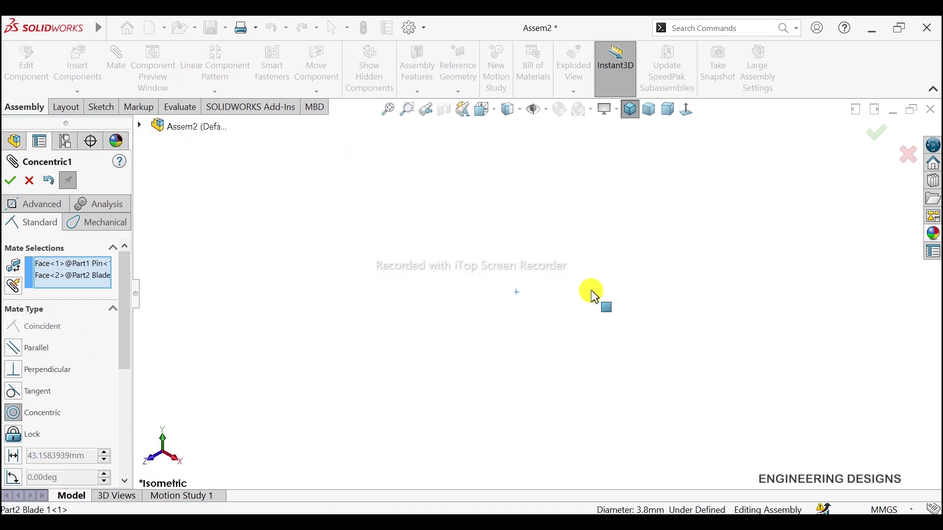
{"action": "scroll", "coordinate": [596, 295], "scroll_direction": "up", "scroll_amount": 5}
{"action": "scroll", "coordinate": [540, 293], "scroll_direction": "up", "scroll_amount": 2}
{"action": "scroll", "coordinate": [491, 283], "scroll_direction": "up", "scroll_amount": 2}
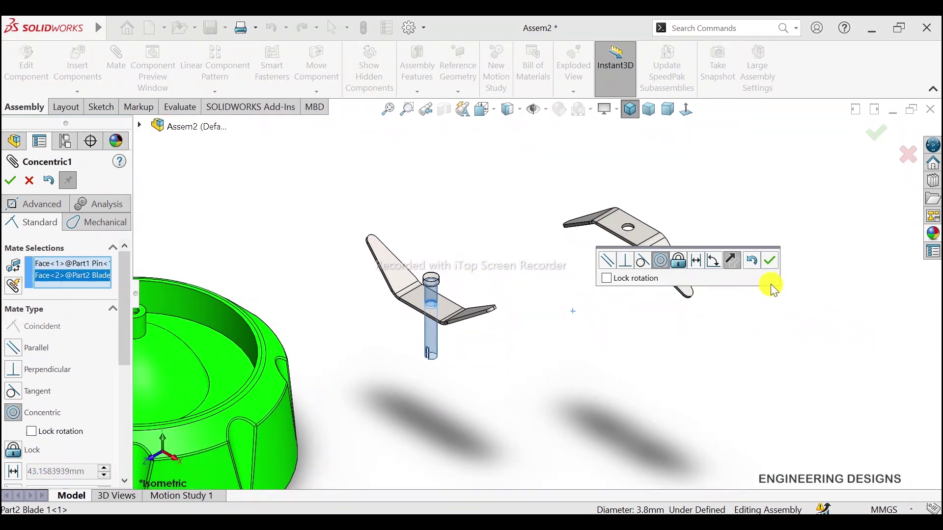
- Accept the concentric mate and seat Blade 1's flat face coincident on the pin's shoulder
{"action": "left_click", "coordinate": [770, 262]}
{"action": "scroll", "coordinate": [454, 335], "scroll_direction": "down", "scroll_amount": 3}
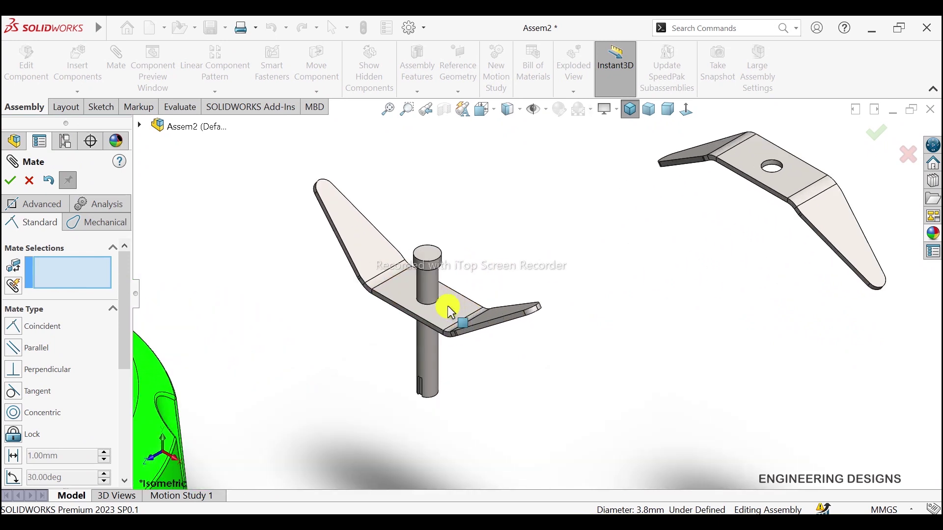
{"action": "scroll", "coordinate": [450, 308], "scroll_direction": "down", "scroll_amount": 1}
{"action": "scroll", "coordinate": [452, 306], "scroll_direction": "down", "scroll_amount": 2}
{"action": "mouse_move", "coordinate": [451, 305]}
{"action": "middle_mouse_down"}
{"action": "mouse_move", "coordinate": [483, 275]}
{"action": "mouse_move", "coordinate": [475, 246]}
{"action": "mouse_move", "coordinate": [488, 137]}
{"action": "middle_mouse_up"}
{"action": "left_click", "coordinate": [479, 274]}
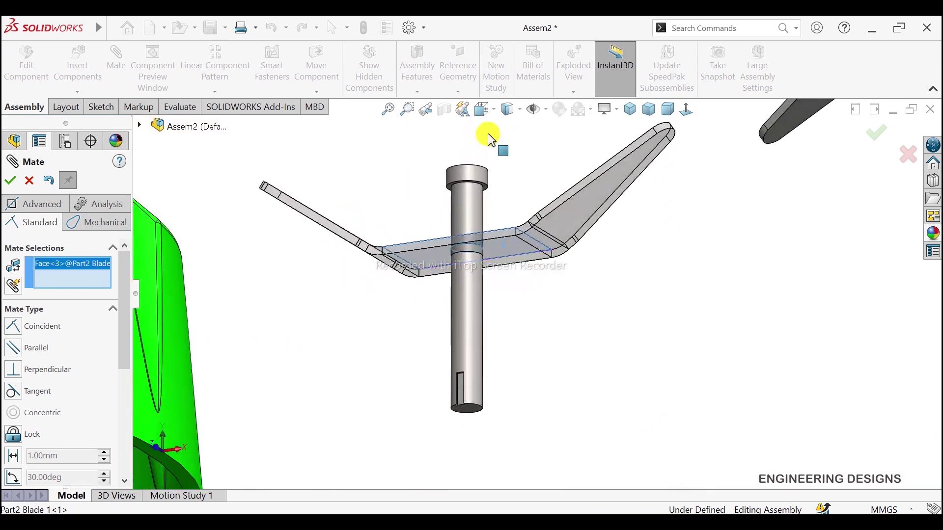
{"action": "scroll", "coordinate": [459, 205], "scroll_direction": "down", "scroll_amount": 3}
{"action": "scroll", "coordinate": [604, 290], "scroll_direction": "down", "scroll_amount": 3}
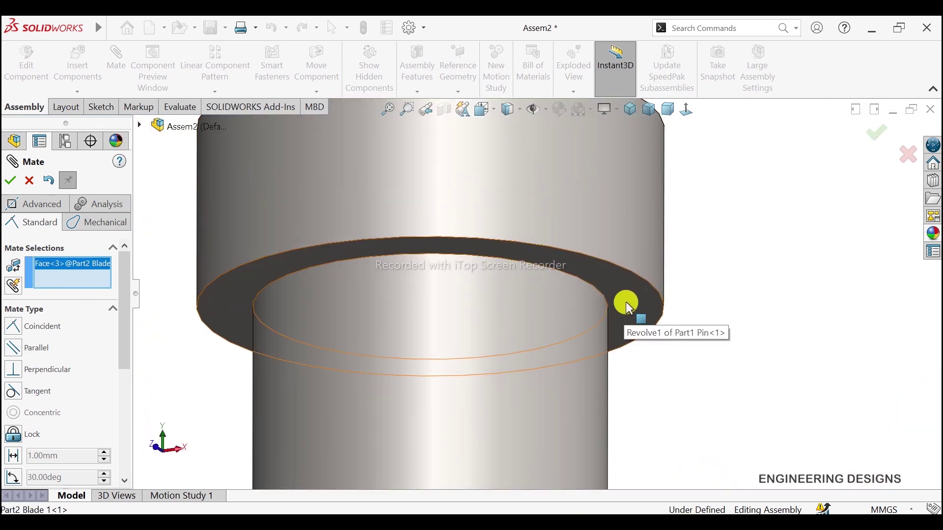
{"action": "left_click", "coordinate": [635, 299]}
{"action": "scroll", "coordinate": [707, 307], "scroll_direction": "up", "scroll_amount": 3}
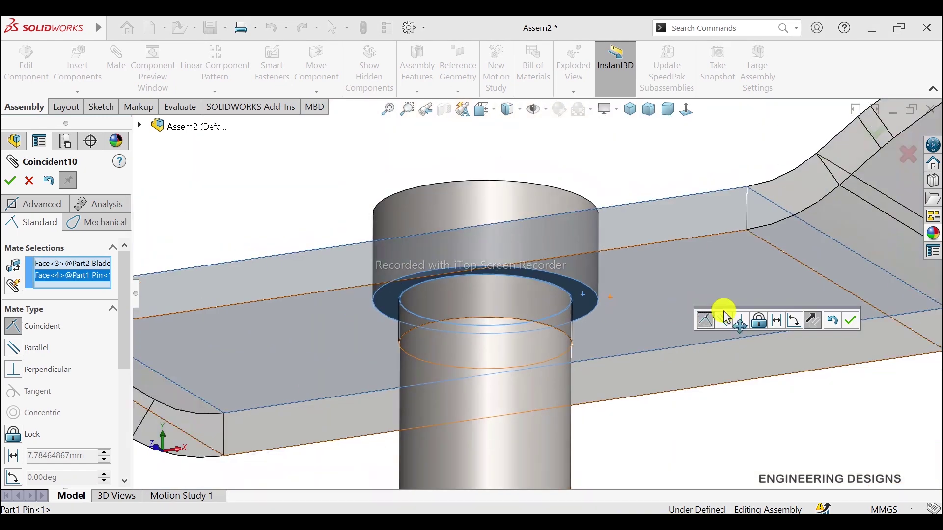
{"action": "left_click", "coordinate": [853, 325]}
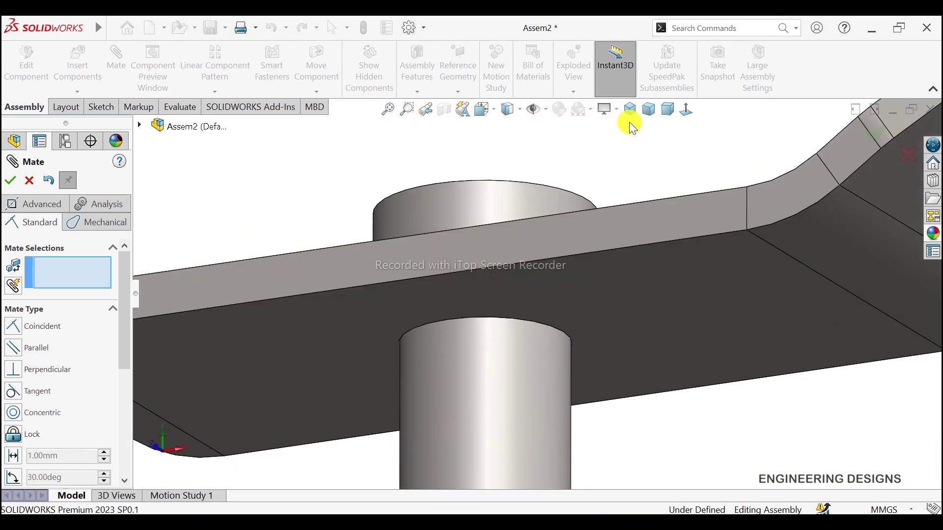
- Mate Blade 1's edge face parallel to the pin's flat slot face
{"action": "left_click", "coordinate": [629, 109]}
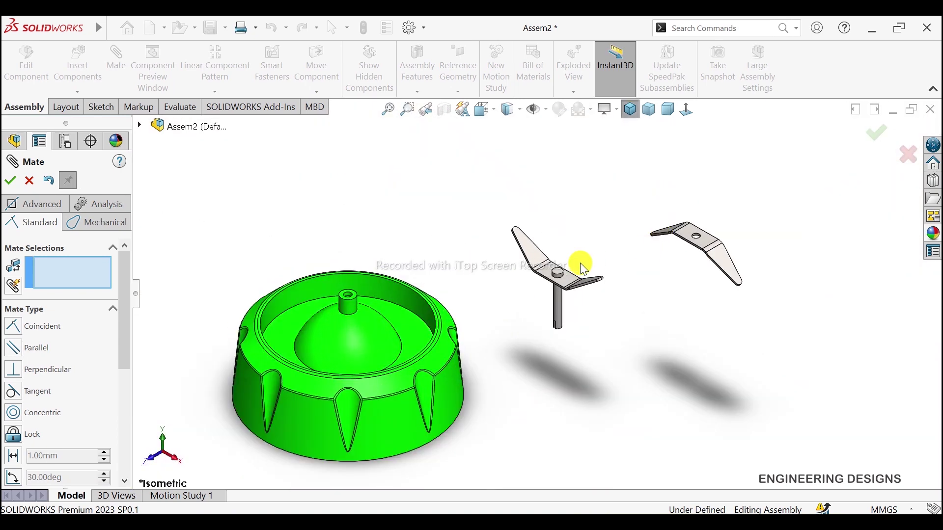
{"action": "scroll", "coordinate": [565, 290], "scroll_direction": "down", "scroll_amount": 2}
{"action": "scroll", "coordinate": [559, 300], "scroll_direction": "down", "scroll_amount": 3}
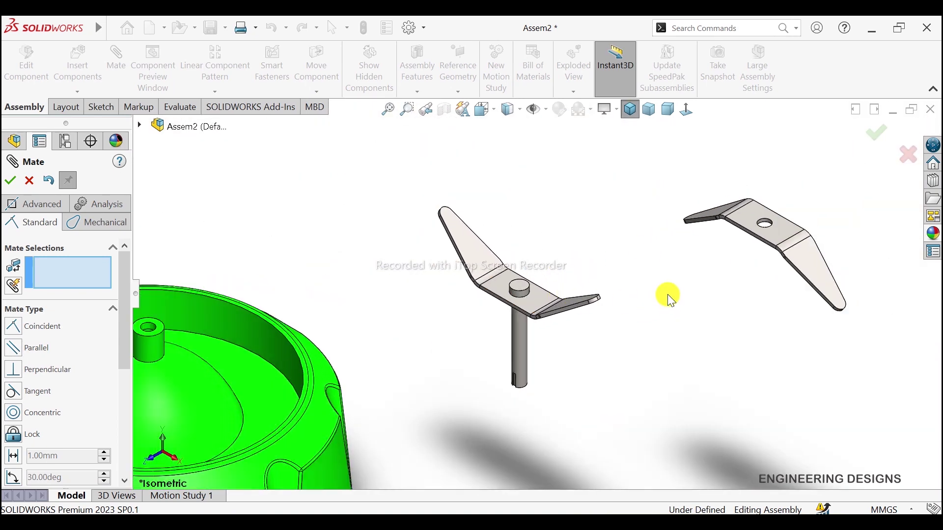
{"action": "scroll", "coordinate": [668, 295], "scroll_direction": "down", "scroll_amount": 2}
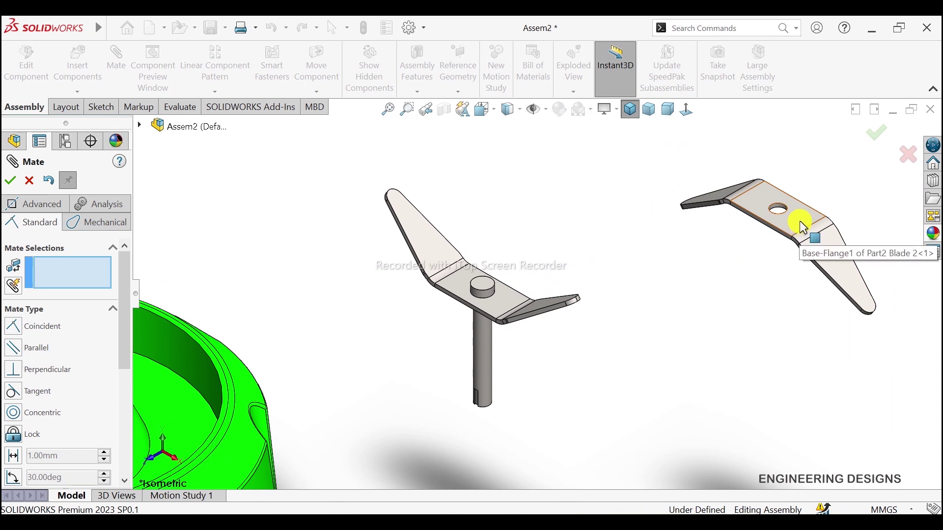
{"action": "scroll", "coordinate": [506, 327], "scroll_direction": "down", "scroll_amount": 2}
{"action": "scroll", "coordinate": [494, 326], "scroll_direction": "down", "scroll_amount": 2}
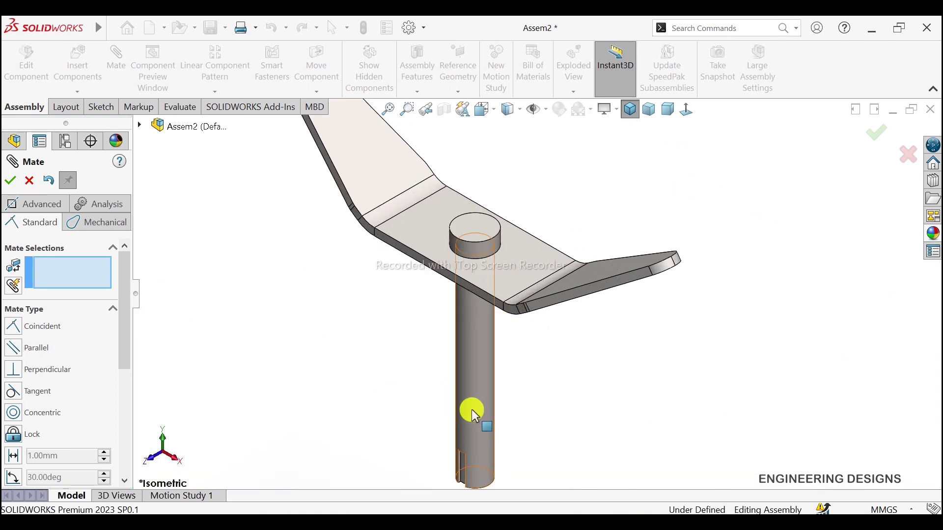
{"action": "scroll", "coordinate": [473, 459], "scroll_direction": "down", "scroll_amount": 2}
{"action": "scroll", "coordinate": [501, 384], "scroll_direction": "down", "scroll_amount": 2}
{"action": "scroll", "coordinate": [459, 401], "scroll_direction": "down", "scroll_amount": 2}
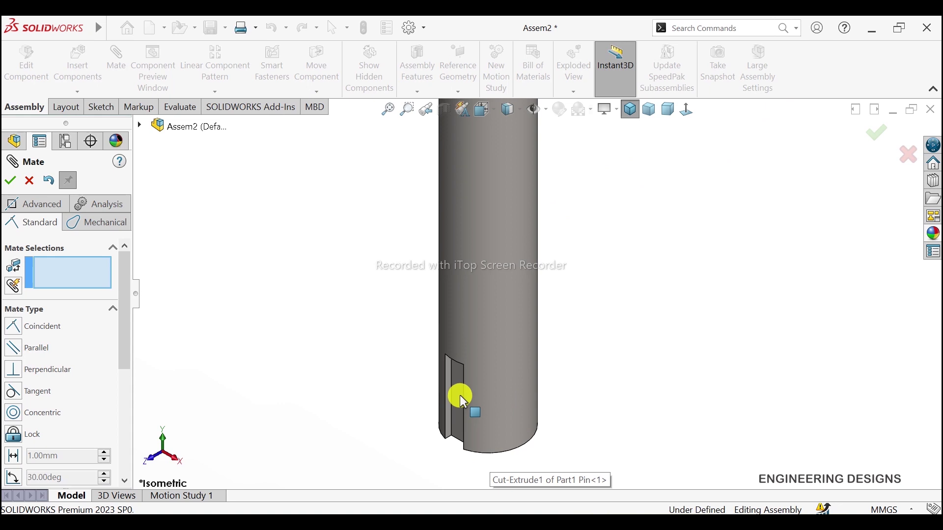
{"action": "left_click", "coordinate": [459, 398]}
{"action": "scroll", "coordinate": [507, 338], "scroll_direction": "up", "scroll_amount": 2}
{"action": "scroll", "coordinate": [514, 263], "scroll_direction": "up", "scroll_amount": 2}
{"action": "scroll", "coordinate": [530, 235], "scroll_direction": "down", "scroll_amount": 2}
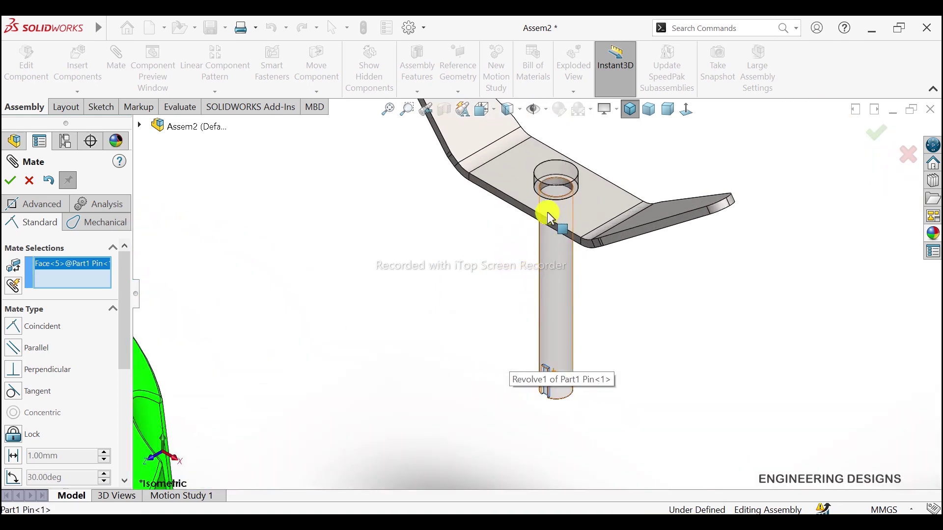
{"action": "scroll", "coordinate": [547, 211], "scroll_direction": "down", "scroll_amount": 2}
{"action": "left_click", "coordinate": [532, 247]}
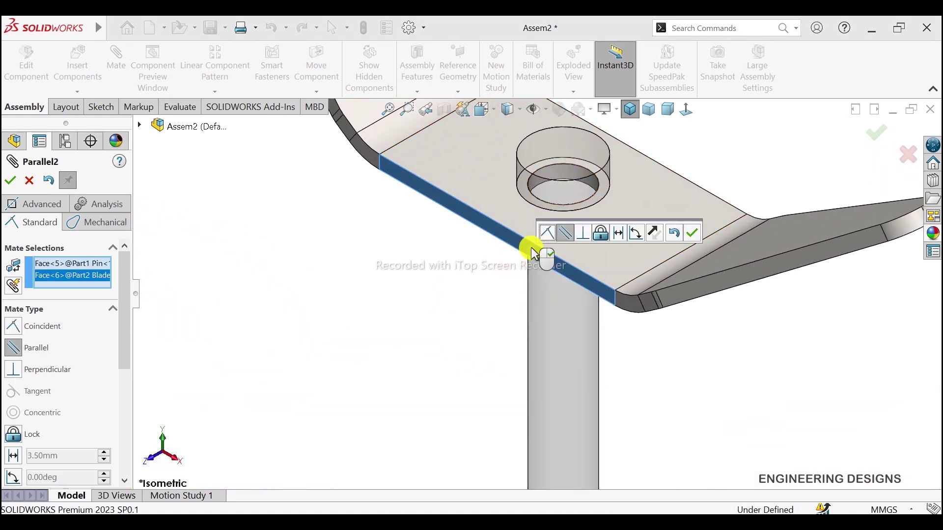
{"action": "left_click", "coordinate": [689, 240]}
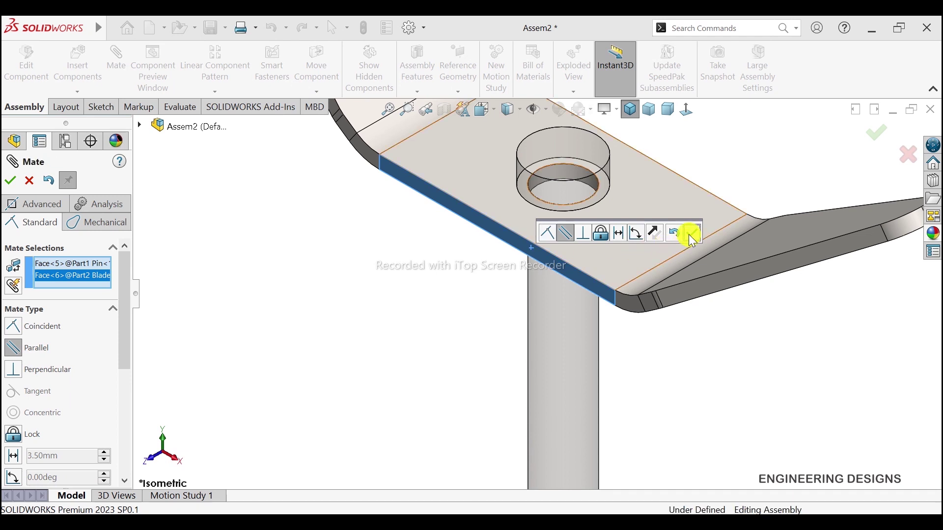
{"action": "scroll", "coordinate": [717, 311], "scroll_direction": "up", "scroll_amount": 2}
{"action": "scroll", "coordinate": [720, 344], "scroll_direction": "up", "scroll_amount": 2}
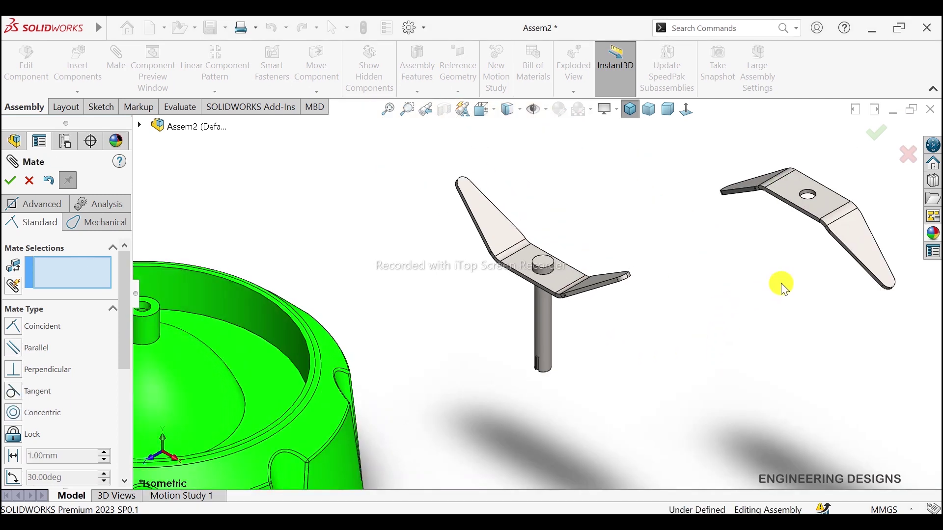
- Mate Blade 2's hole concentric with the pin
{"action": "scroll", "coordinate": [820, 214], "scroll_direction": "down", "scroll_amount": 2}
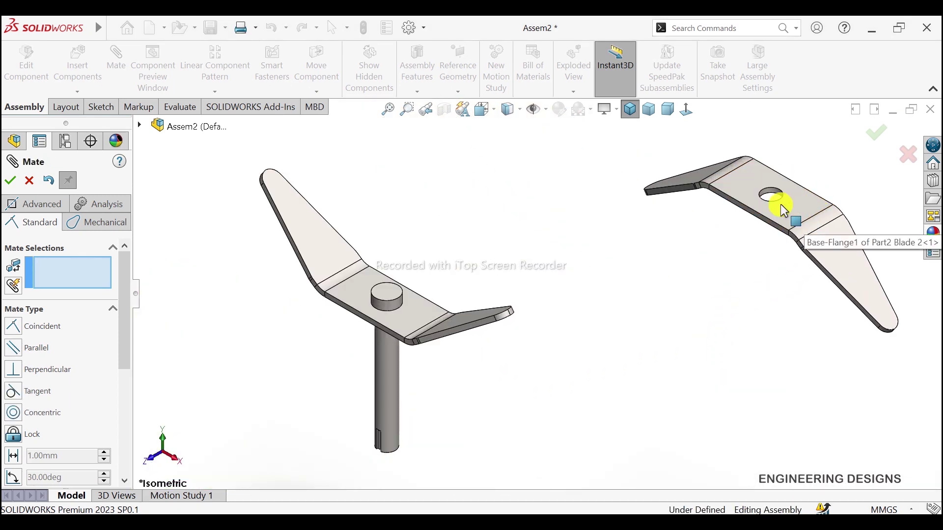
{"action": "scroll", "coordinate": [780, 204], "scroll_direction": "down", "scroll_amount": 2}
{"action": "scroll", "coordinate": [650, 211], "scroll_direction": "down", "scroll_amount": 1}
{"action": "scroll", "coordinate": [656, 220], "scroll_direction": "down", "scroll_amount": 1}
{"action": "left_click", "coordinate": [655, 220]}
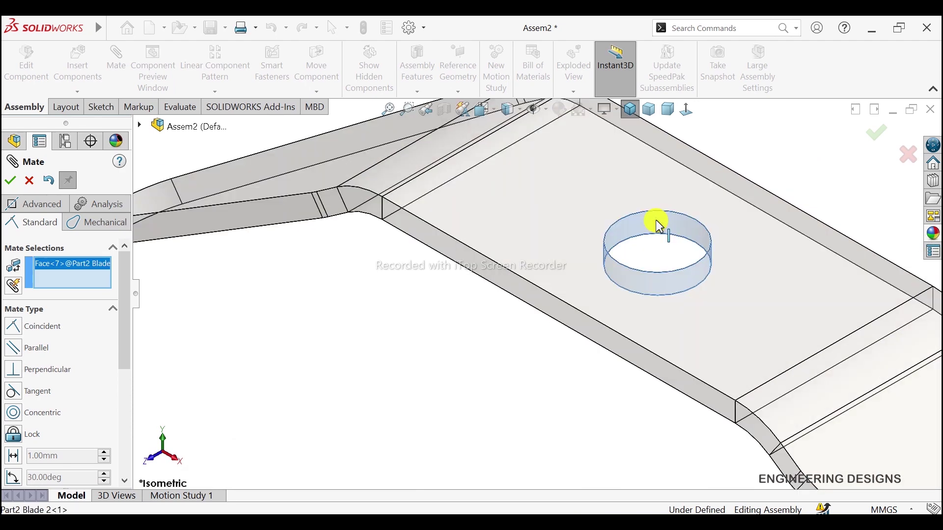
{"action": "scroll", "coordinate": [656, 219], "scroll_direction": "up", "scroll_amount": 3}
{"action": "scroll", "coordinate": [507, 331], "scroll_direction": "up", "scroll_amount": 1}
{"action": "scroll", "coordinate": [352, 352], "scroll_direction": "down", "scroll_amount": 2}
{"action": "scroll", "coordinate": [401, 342], "scroll_direction": "down", "scroll_amount": 2}
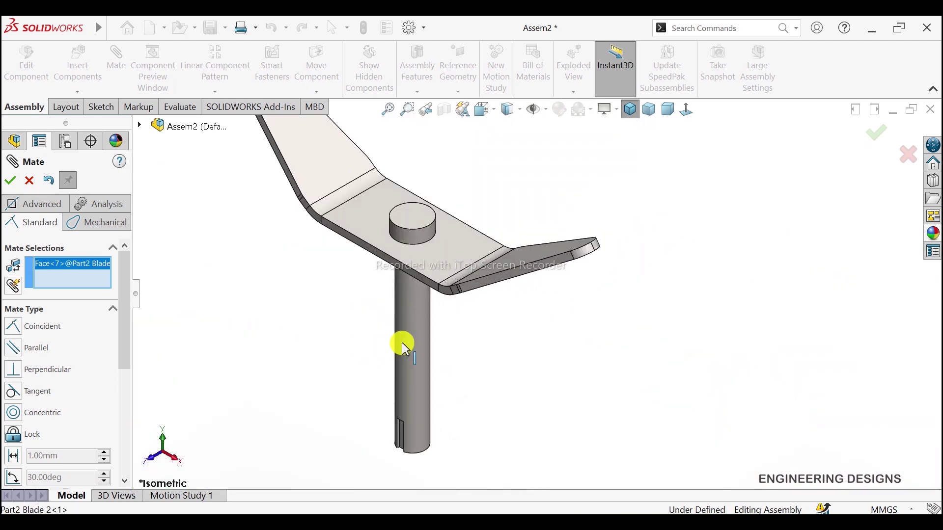
{"action": "left_click", "coordinate": [408, 338]}
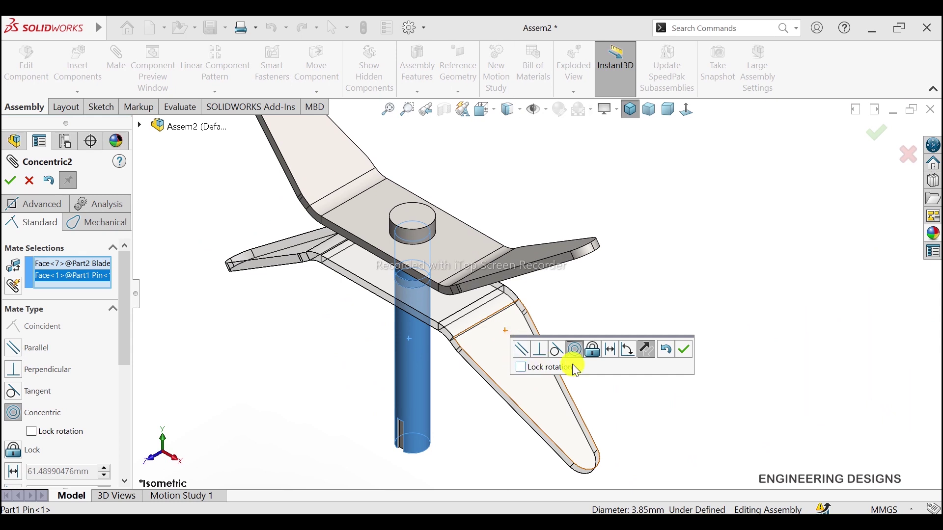
{"action": "left_click", "coordinate": [684, 350]}
- Select Blade 2's edge face and the pin's flat face, and choose a Perpendicular mate
{"action": "scroll", "coordinate": [549, 356], "scroll_direction": "up", "scroll_amount": 2}
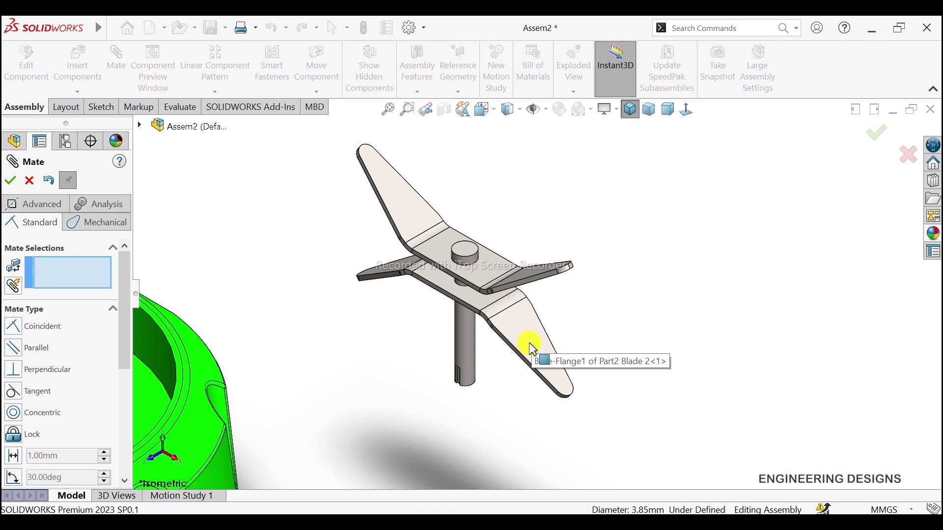
{"action": "left_click_drag", "start_coordinate": [531, 347], "coordinate": [535, 351]}
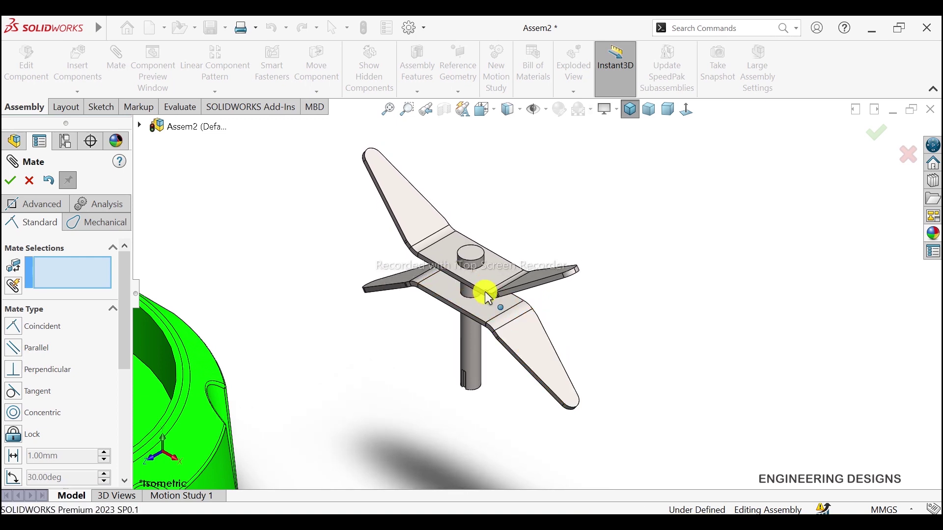
{"action": "scroll", "coordinate": [485, 295], "scroll_direction": "down", "scroll_amount": 2}
{"action": "scroll", "coordinate": [461, 317], "scroll_direction": "down", "scroll_amount": 2}
{"action": "scroll", "coordinate": [427, 301], "scroll_direction": "down", "scroll_amount": 2}
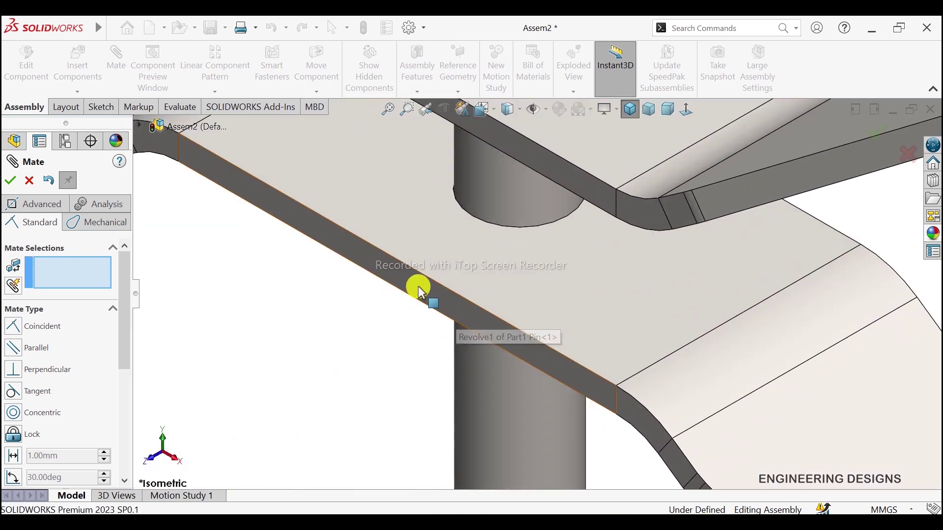
{"action": "left_click", "coordinate": [417, 285]}
{"action": "scroll", "coordinate": [530, 360], "scroll_direction": "up", "scroll_amount": 3}
{"action": "scroll", "coordinate": [540, 361], "scroll_direction": "down", "scroll_amount": 3}
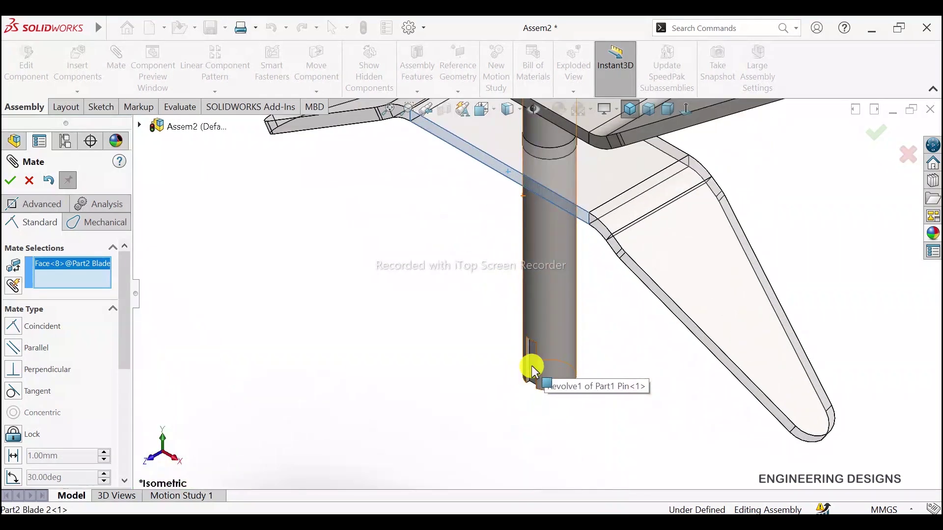
{"action": "scroll", "coordinate": [536, 361], "scroll_direction": "down", "scroll_amount": 3}
{"action": "left_click", "coordinate": [514, 339]}
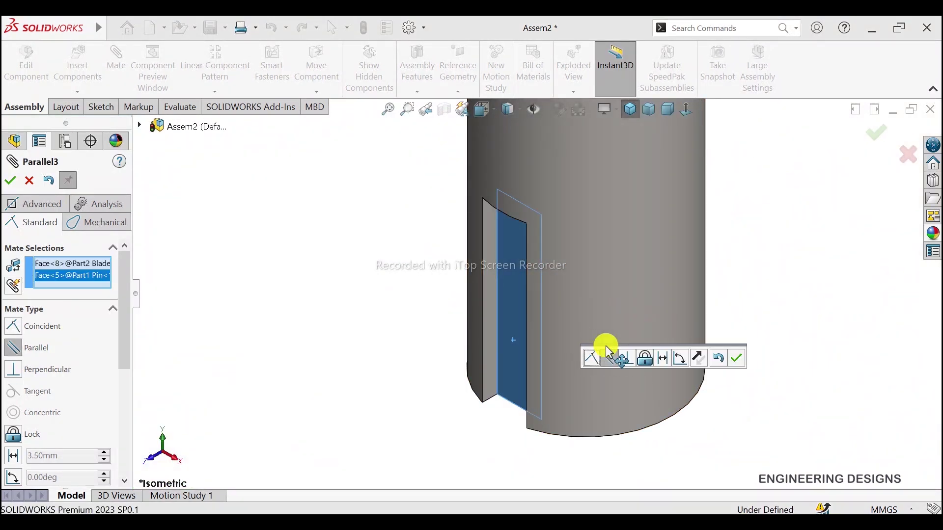
{"action": "scroll", "coordinate": [616, 329], "scroll_direction": "up", "scroll_amount": 2}
{"action": "scroll", "coordinate": [612, 285], "scroll_direction": "up", "scroll_amount": 2}
{"action": "scroll", "coordinate": [598, 241], "scroll_direction": "up", "scroll_amount": 2}
{"action": "scroll", "coordinate": [612, 265], "scroll_direction": "down", "scroll_amount": 1}
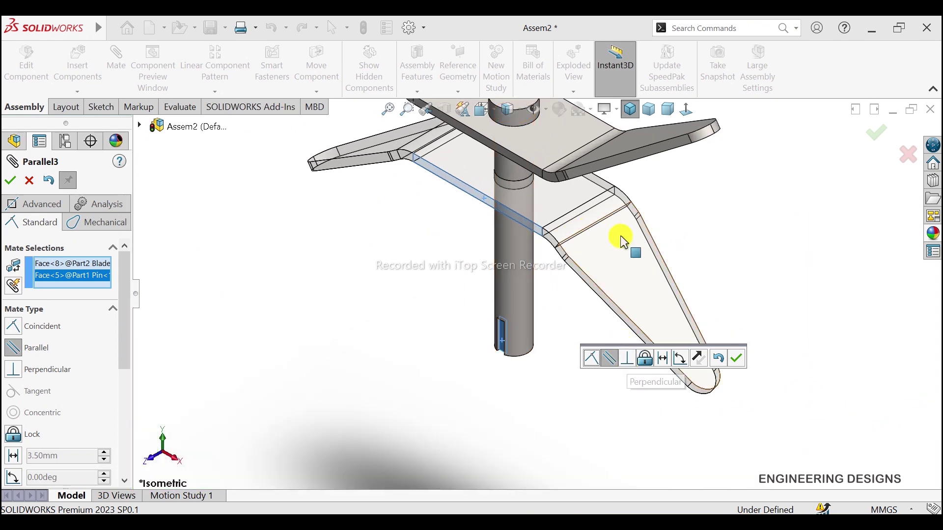
{"action": "scroll", "coordinate": [559, 135], "scroll_direction": "up", "scroll_amount": 2}
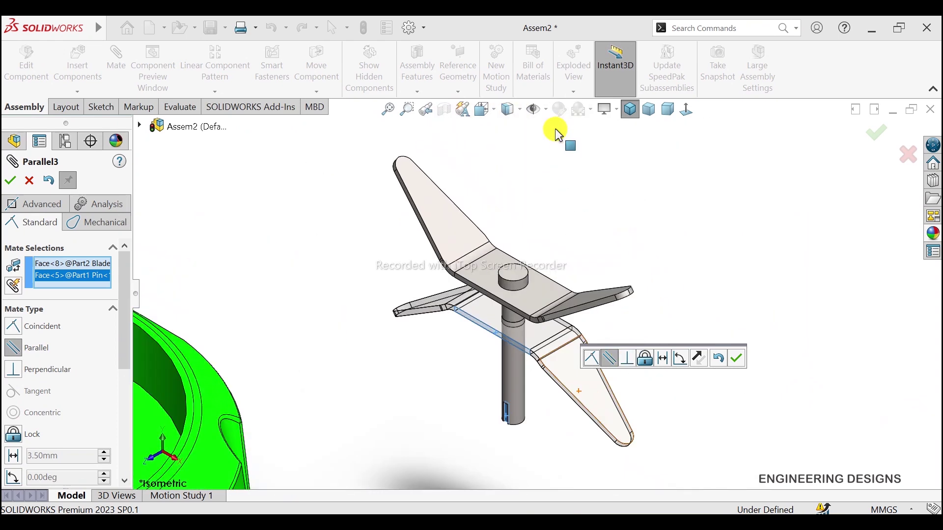
{"action": "left_click", "coordinate": [629, 361]}
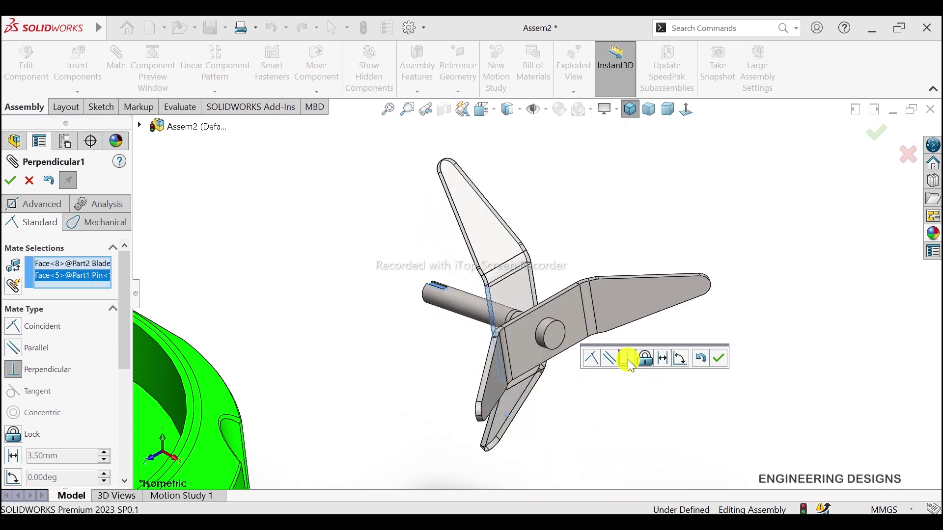
- Accept the Perpendicular mate so the blades cross, and close the Mate PropertyManager
{"action": "mouse_move", "coordinate": [537, 409]}
{"action": "middle_mouse_down"}
{"action": "mouse_move", "coordinate": [516, 299]}
{"action": "mouse_move", "coordinate": [516, 237]}
{"action": "middle_mouse_up"}
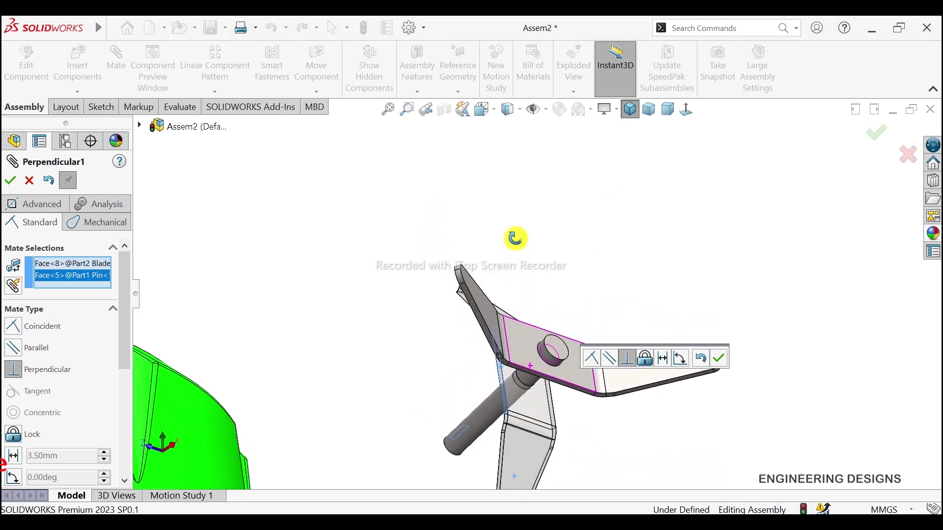
{"action": "left_click", "coordinate": [630, 110]}
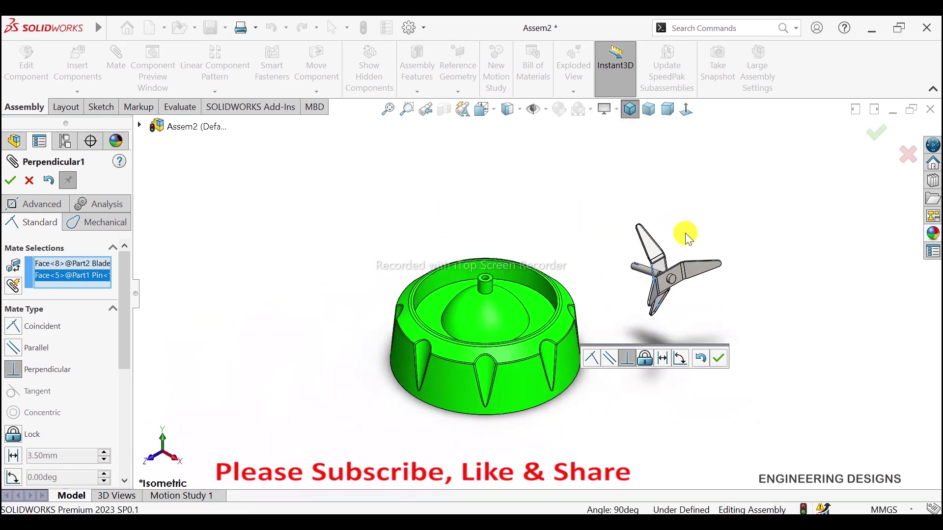
{"action": "left_click", "coordinate": [716, 358]}
{"action": "scroll", "coordinate": [644, 290], "scroll_direction": "down", "scroll_amount": 3}
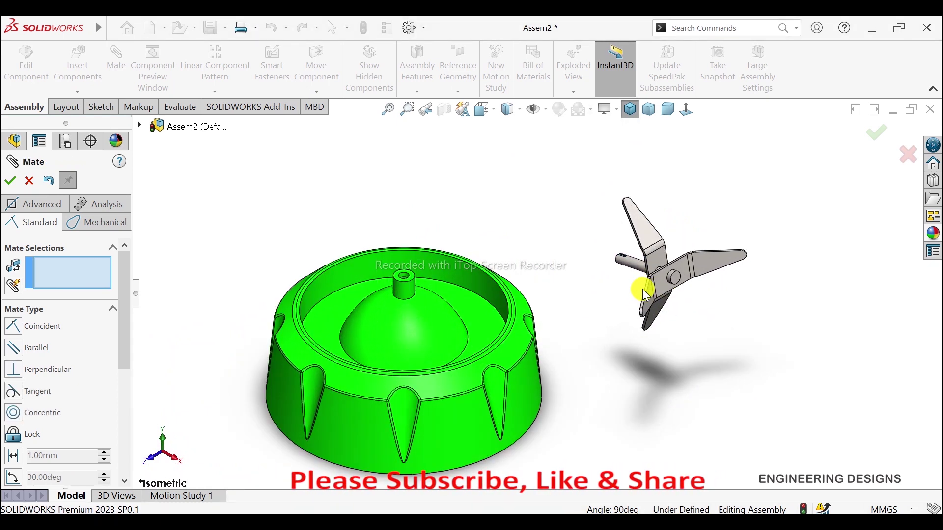
{"action": "left_click", "coordinate": [877, 136]}
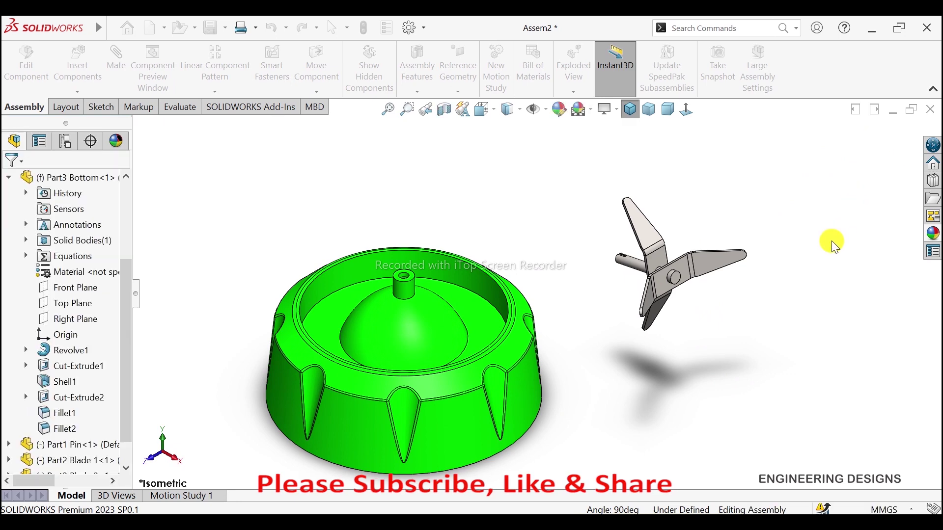
{"action": "scroll", "coordinate": [727, 275], "scroll_direction": "down", "scroll_amount": 3}
{"action": "scroll", "coordinate": [728, 276], "scroll_direction": "up", "scroll_amount": 3}
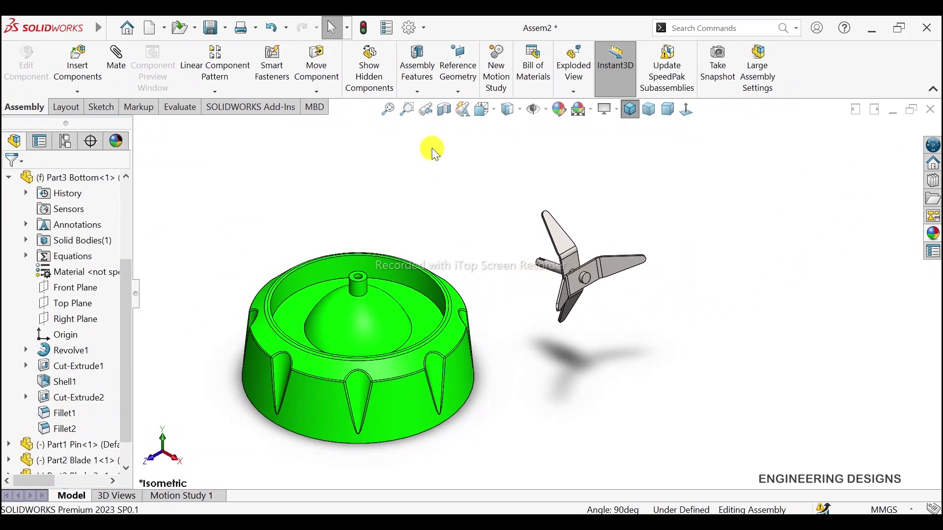
- Use Rotate Component to drag the pin-and-blades group until the pin stands upright
{"action": "left_click", "coordinate": [319, 93]}
{"action": "left_click", "coordinate": [344, 124]}
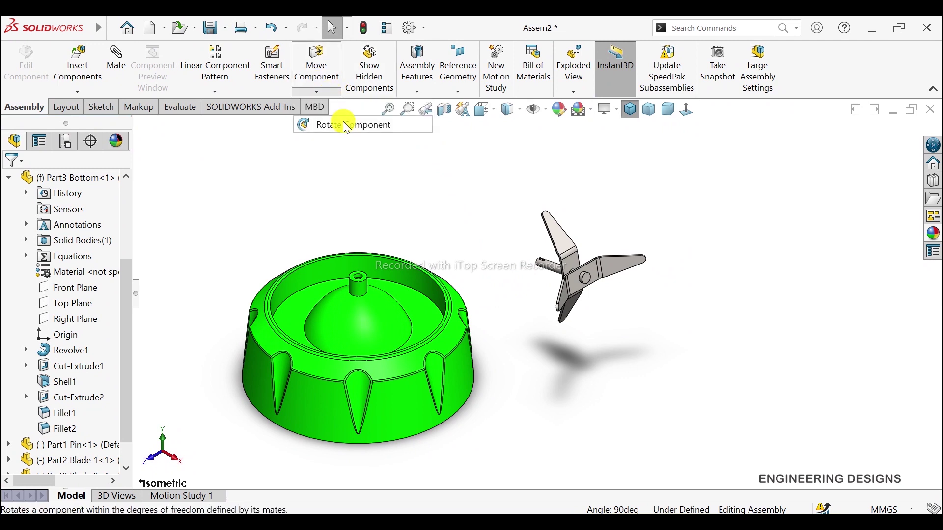
{"action": "mouse_move", "coordinate": [569, 263]}
{"action": "left_mouse_down"}
{"action": "mouse_move", "coordinate": [541, 172]}
{"action": "mouse_move", "coordinate": [553, 213]}
{"action": "mouse_move", "coordinate": [575, 217]}
{"action": "mouse_move", "coordinate": [562, 215]}
{"action": "left_mouse_up"}
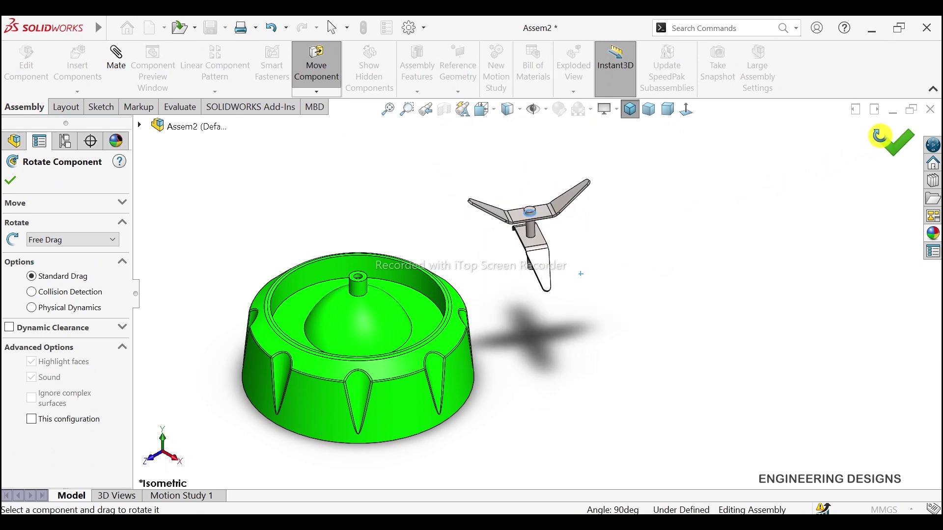
{"action": "key", "text": "Escape"}
{"action": "scroll", "coordinate": [539, 224], "scroll_direction": "down", "scroll_amount": 3}
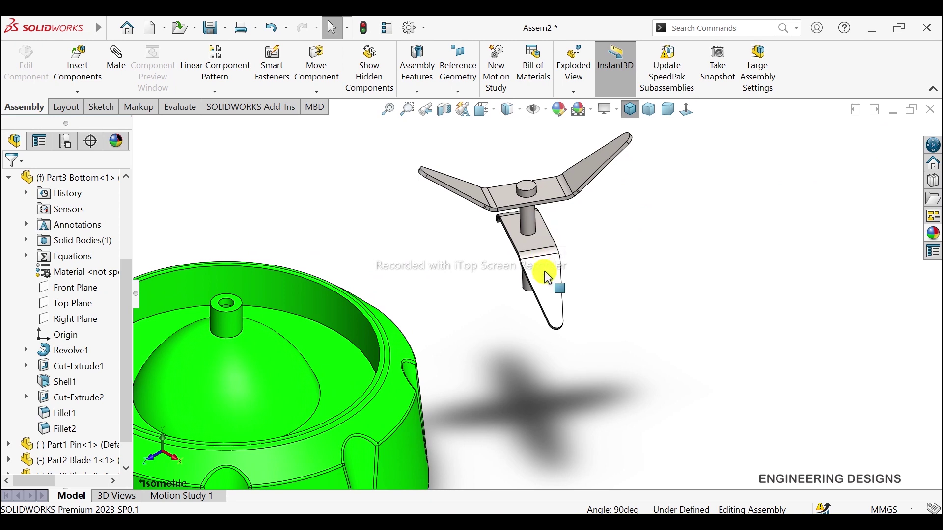
{"action": "scroll", "coordinate": [543, 253], "scroll_direction": "down", "scroll_amount": 2}
{"action": "scroll", "coordinate": [549, 251], "scroll_direction": "down", "scroll_amount": 2}
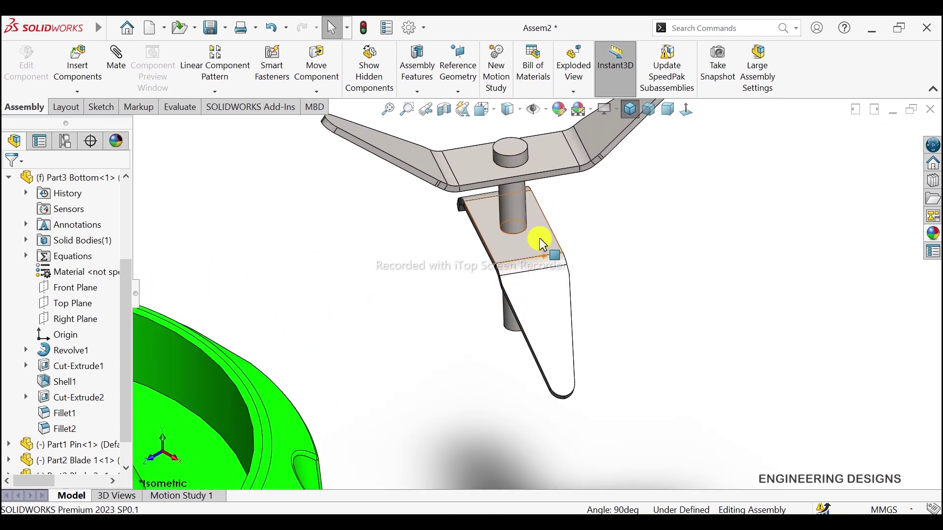
- Mate Blade 2's top face coincident with Blade 1's underside, then close the Mate PropertyManager
{"action": "left_click", "coordinate": [539, 238]}
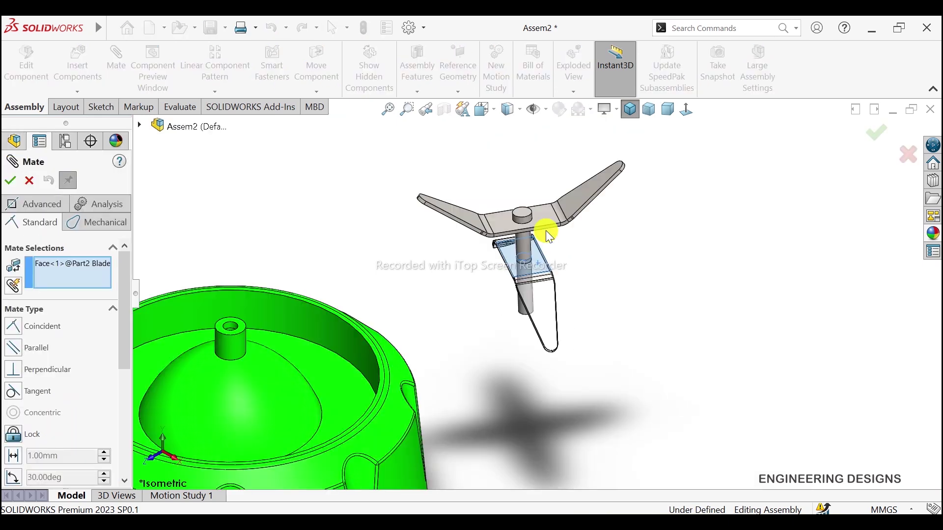
{"action": "scroll", "coordinate": [546, 230], "scroll_direction": "down", "scroll_amount": 2}
{"action": "scroll", "coordinate": [551, 244], "scroll_direction": "down", "scroll_amount": 2}
{"action": "mouse_move", "coordinate": [509, 261]}
{"action": "middle_mouse_down"}
{"action": "mouse_move", "coordinate": [502, 150]}
{"action": "mouse_move", "coordinate": [488, 225]}
{"action": "middle_mouse_up"}
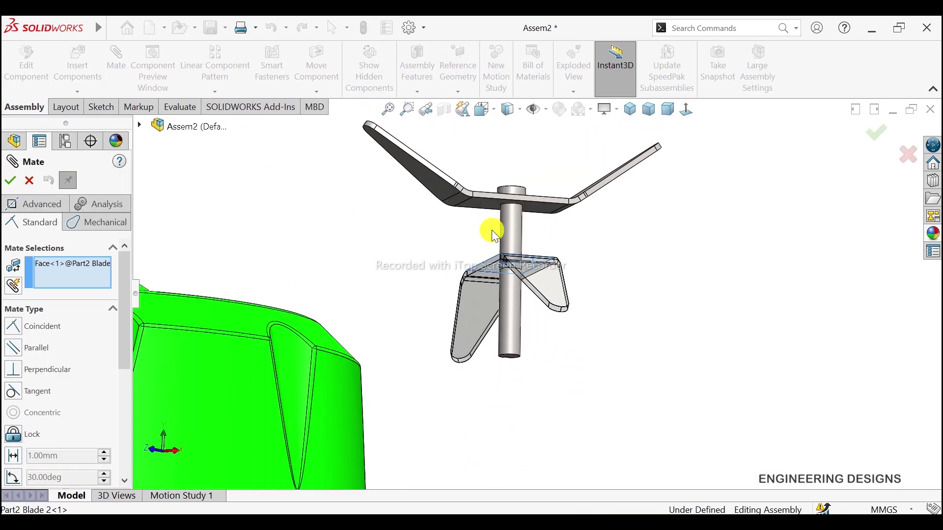
{"action": "scroll", "coordinate": [499, 204], "scroll_direction": "down", "scroll_amount": 2}
{"action": "scroll", "coordinate": [505, 194], "scroll_direction": "down", "scroll_amount": 2}
{"action": "left_click", "coordinate": [518, 207]}
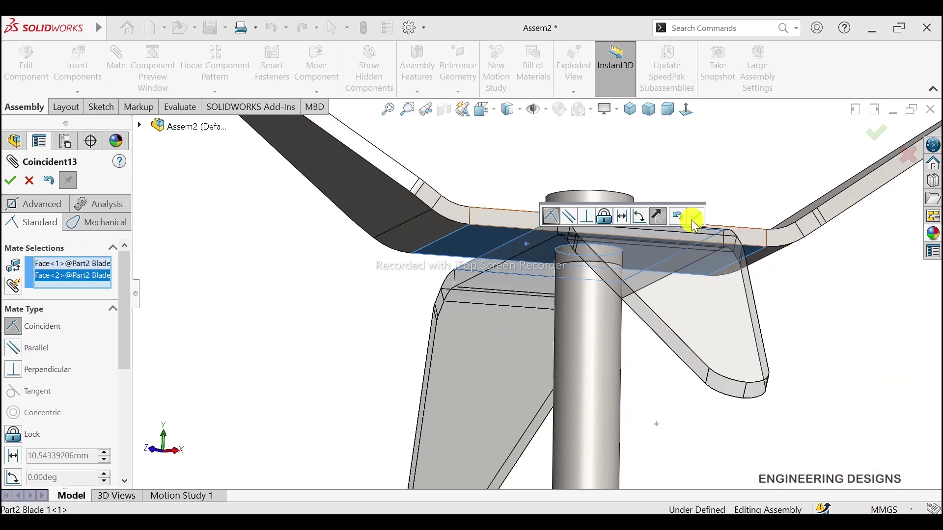
{"action": "left_click", "coordinate": [693, 221]}
{"action": "left_click", "coordinate": [874, 142]}
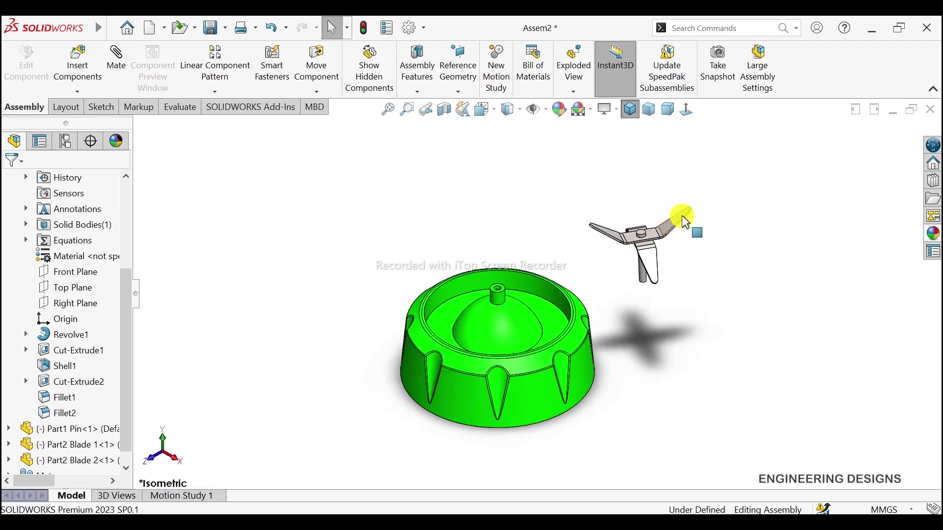
- Drag the second blade and select the green base to test which components can move
{"action": "scroll", "coordinate": [639, 270], "scroll_direction": "down", "scroll_amount": 3}
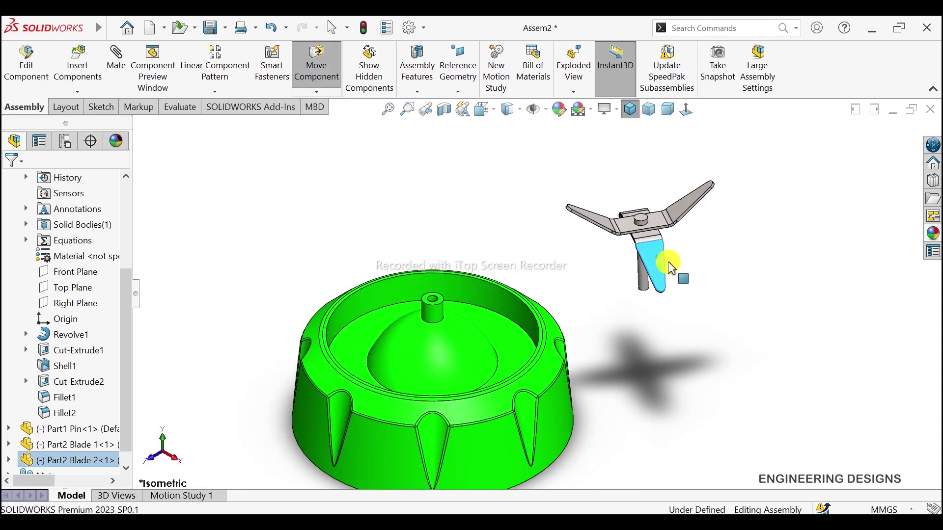
{"action": "left_click_drag", "start_coordinate": [660, 264], "coordinate": [676, 276]}
{"action": "scroll", "coordinate": [505, 337], "scroll_direction": "up", "scroll_amount": 3}
{"action": "left_click", "coordinate": [514, 339]}
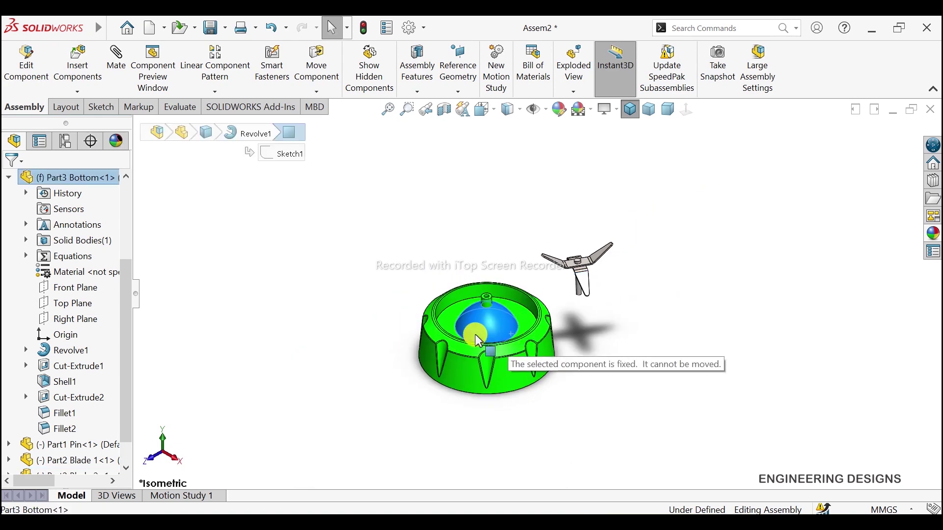
{"action": "scroll", "coordinate": [490, 338], "scroll_direction": "down", "scroll_amount": 3}
{"action": "left_click", "coordinate": [689, 330]}
{"action": "scroll", "coordinate": [570, 324], "scroll_direction": "up", "scroll_amount": 2}
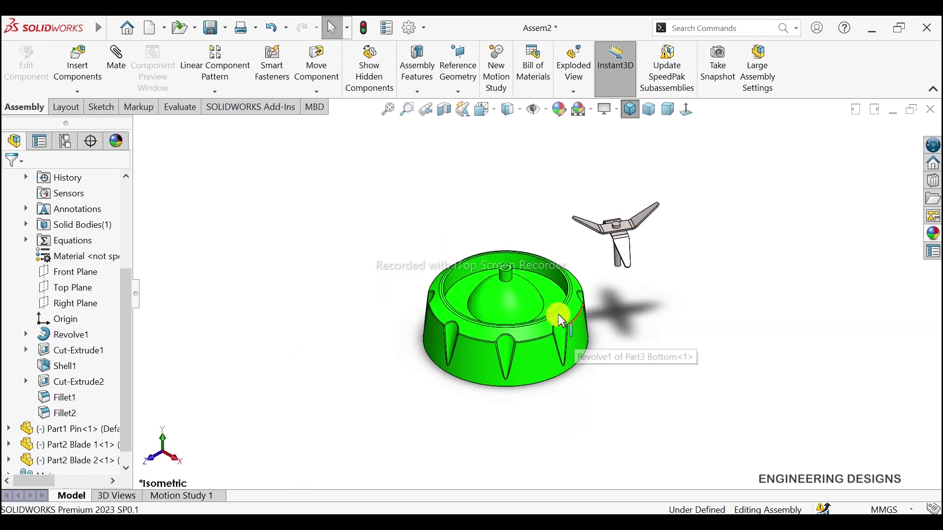
- Float the green base, shift it left, then fix it and confirm it no longer moves
{"action": "right_click", "coordinate": [532, 303]}
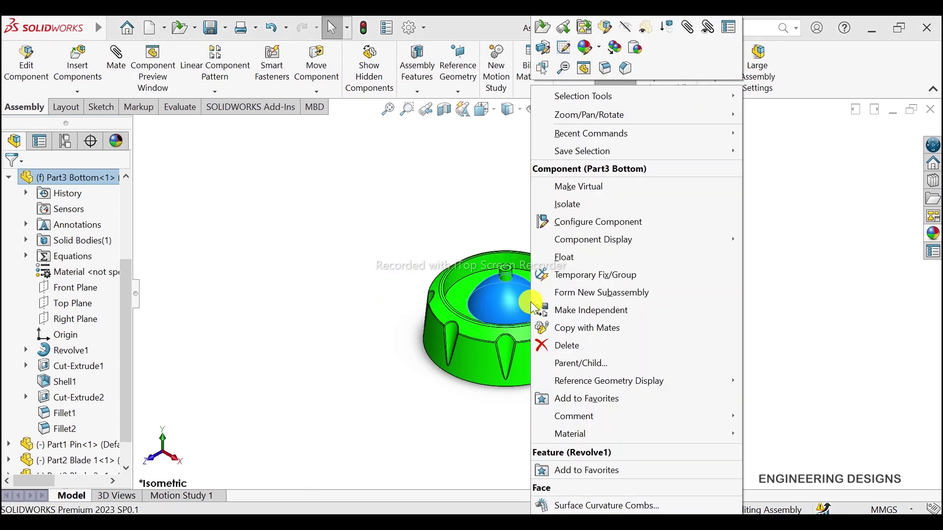
{"action": "left_click", "coordinate": [570, 258]}
{"action": "left_click_drag", "start_coordinate": [537, 319], "coordinate": [478, 293]}
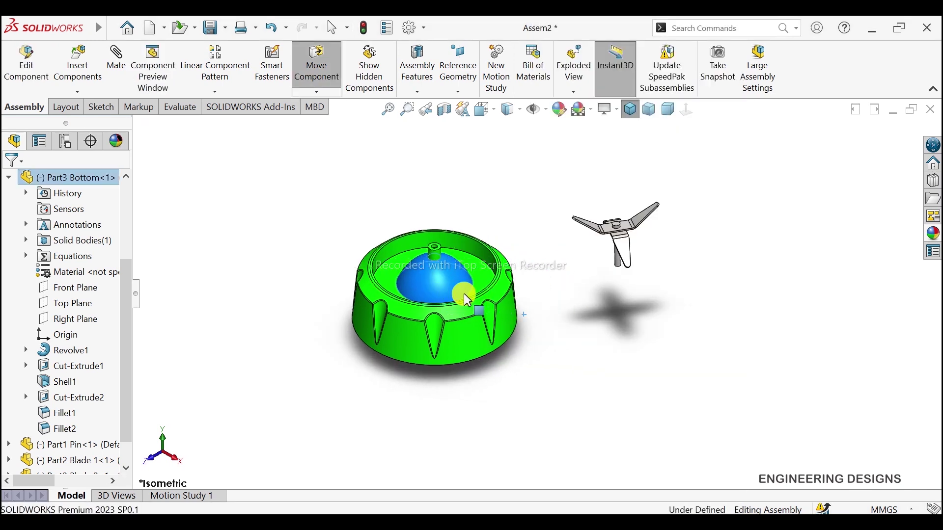
{"action": "right_click", "coordinate": [478, 294]}
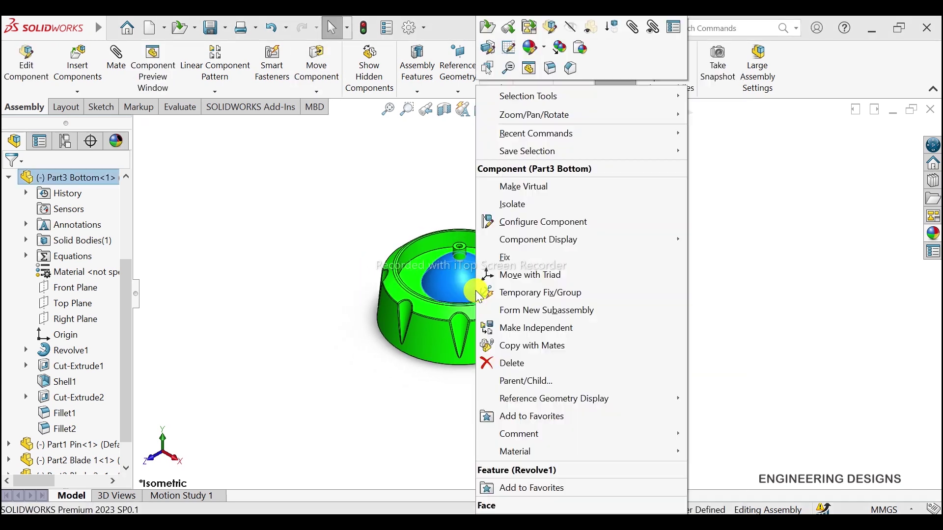
{"action": "left_click", "coordinate": [511, 257]}
{"action": "scroll", "coordinate": [434, 293], "scroll_direction": "down", "scroll_amount": 2}
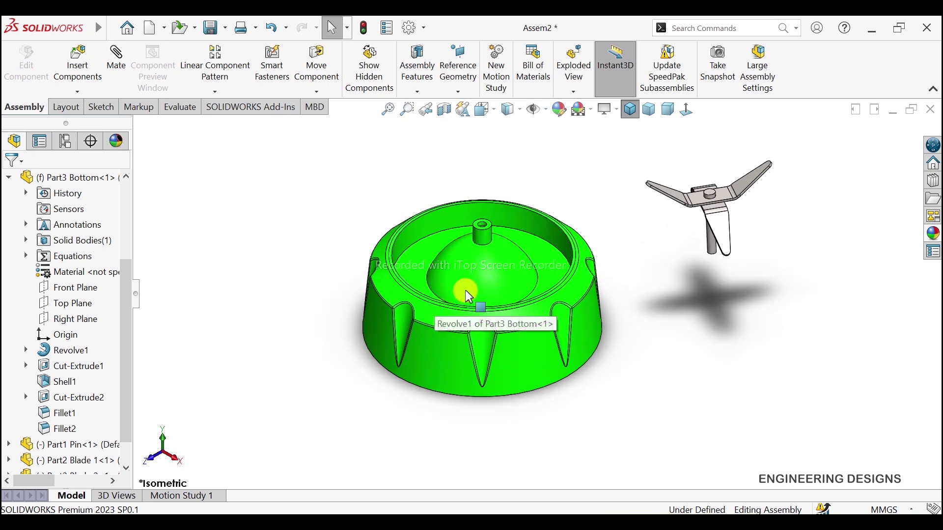
{"action": "left_click_drag", "start_coordinate": [465, 290], "coordinate": [493, 293]}
- Move the blade assembly to a free spot beside the base and select the pin's cylindrical face
{"action": "left_click", "coordinate": [648, 310]}
{"action": "scroll", "coordinate": [657, 289], "scroll_direction": "up", "scroll_amount": 1}
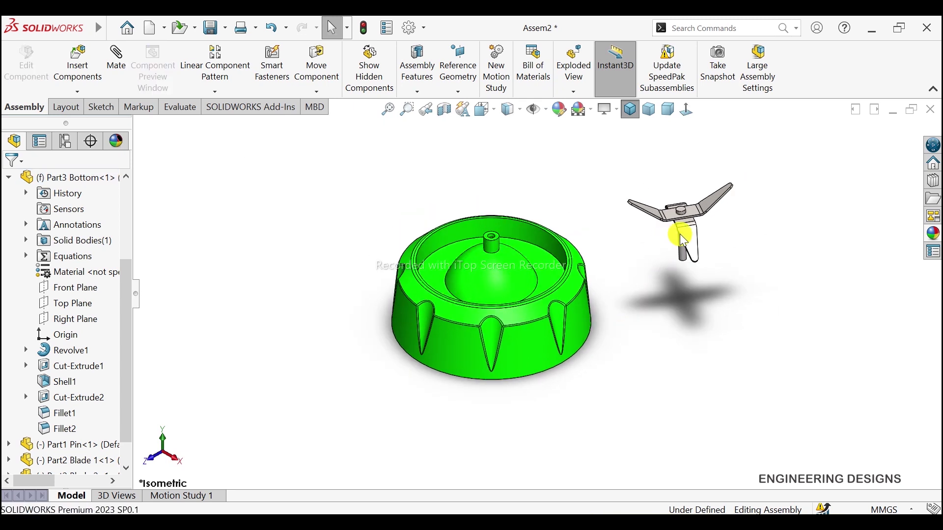
{"action": "left_click_drag", "start_coordinate": [674, 240], "coordinate": [670, 273]}
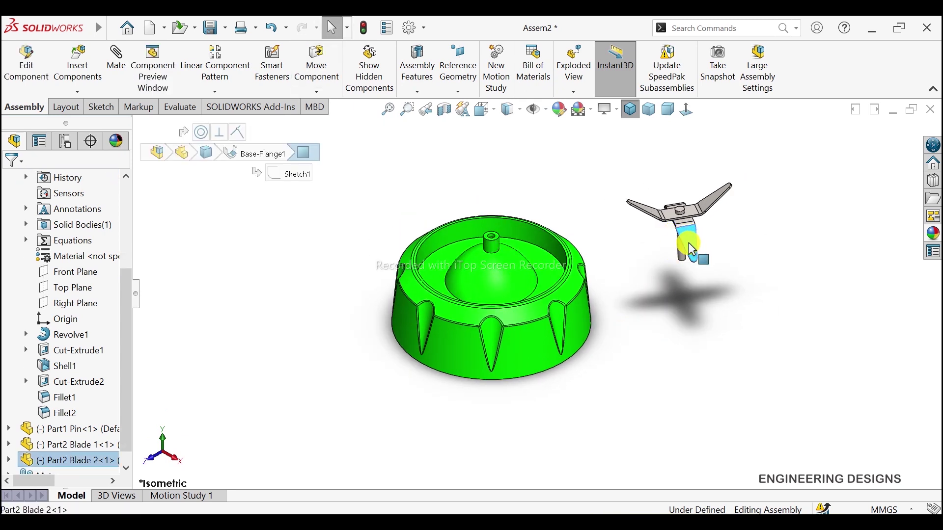
{"action": "left_click_drag", "start_coordinate": [688, 243], "coordinate": [659, 257]}
{"action": "scroll", "coordinate": [646, 272], "scroll_direction": "down", "scroll_amount": 3}
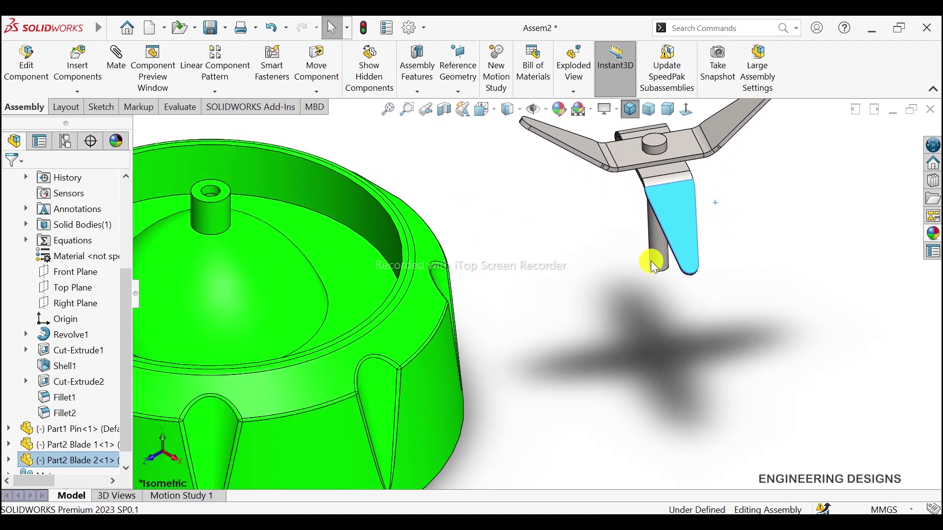
{"action": "scroll", "coordinate": [587, 265], "scroll_direction": "down", "scroll_amount": 1}
{"action": "left_click", "coordinate": [623, 253]}
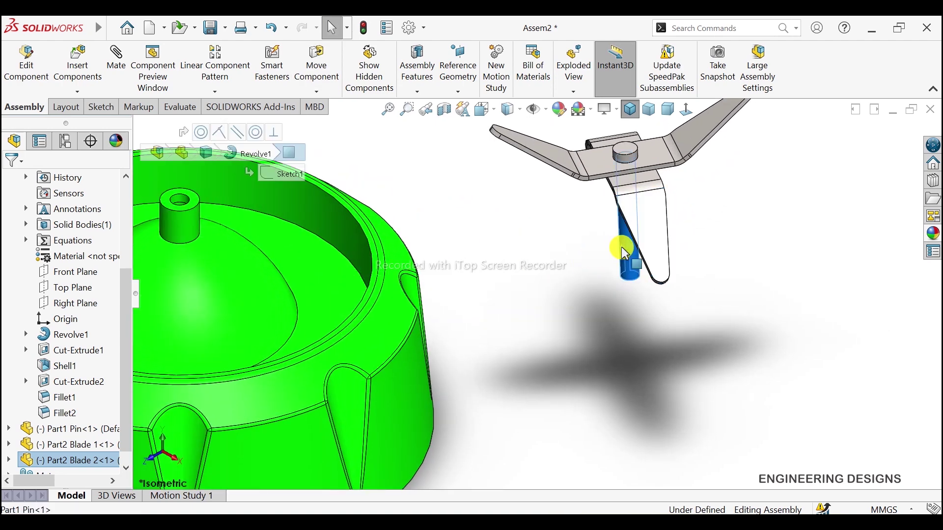
{"action": "scroll", "coordinate": [621, 247], "scroll_direction": "up", "scroll_amount": 2}
{"action": "scroll", "coordinate": [620, 247], "scroll_direction": "up", "scroll_amount": 2}
- Mate the pin face concentric with the hole in the base's central boss
{"action": "left_click", "coordinate": [117, 67]}
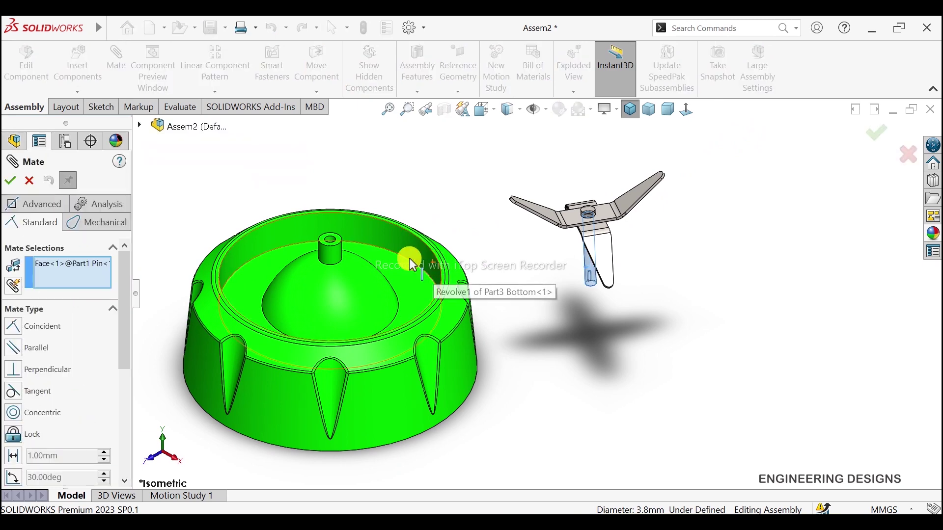
{"action": "scroll", "coordinate": [409, 258], "scroll_direction": "down", "scroll_amount": 2}
{"action": "scroll", "coordinate": [330, 256], "scroll_direction": "down", "scroll_amount": 3}
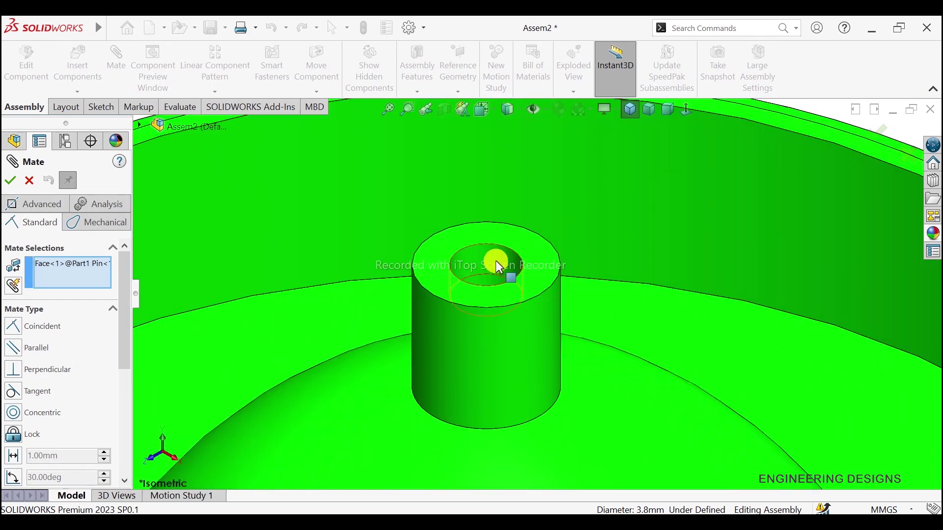
{"action": "left_click", "coordinate": [496, 260]}
{"action": "scroll", "coordinate": [582, 294], "scroll_direction": "up", "scroll_amount": 3}
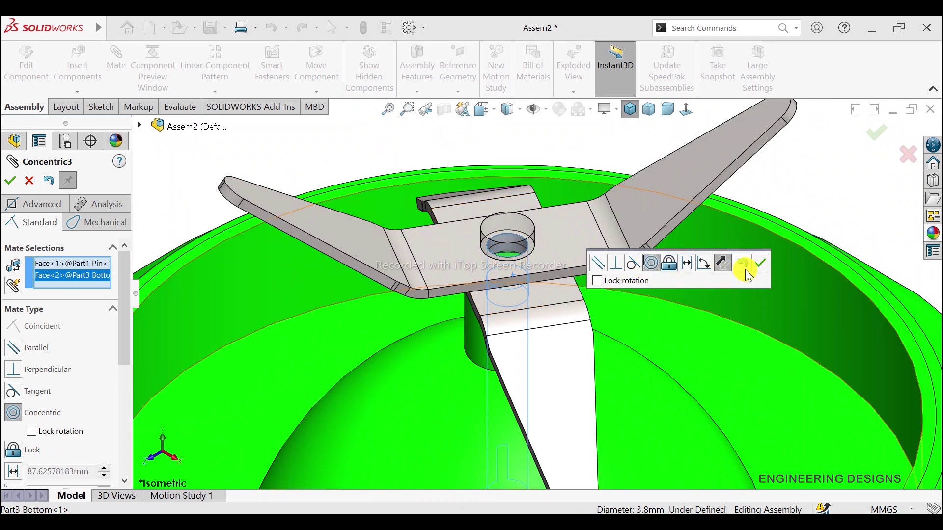
{"action": "left_click", "coordinate": [759, 264]}
{"action": "scroll", "coordinate": [591, 275], "scroll_direction": "up", "scroll_amount": 3}
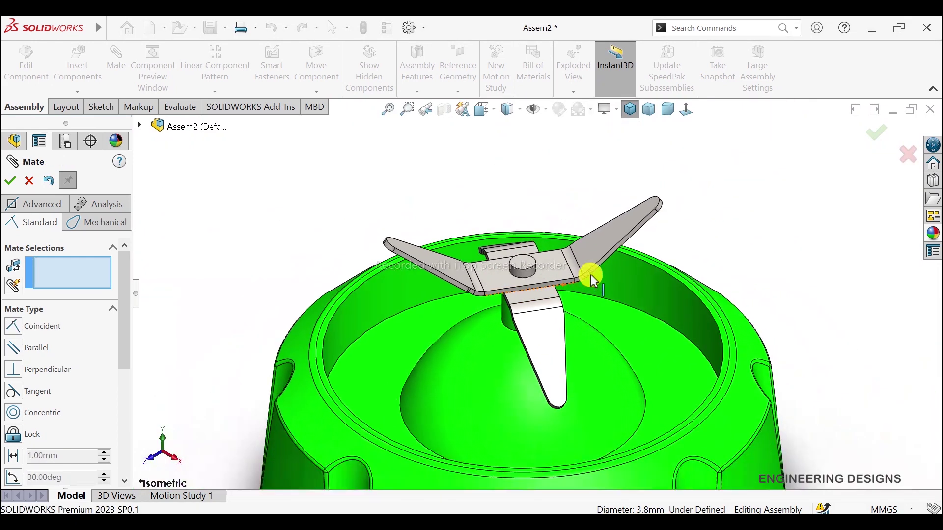
{"action": "scroll", "coordinate": [590, 275], "scroll_direction": "up", "scroll_amount": 2}
{"action": "left_click", "coordinate": [10, 180]}
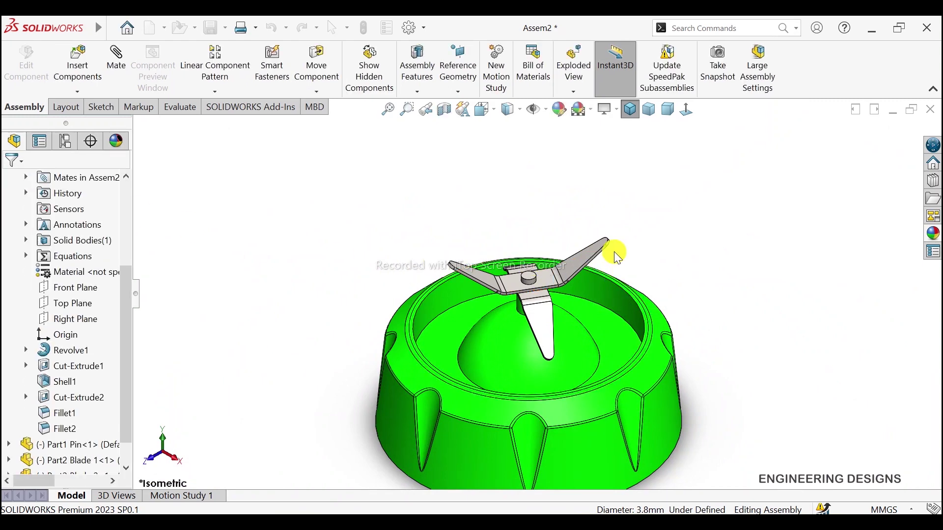
- Inspect the blade hub, select the pin's top face, and bring up Part1 Pin's context menu
{"action": "scroll", "coordinate": [564, 319], "scroll_direction": "down", "scroll_amount": 2}
{"action": "scroll", "coordinate": [545, 268], "scroll_direction": "down", "scroll_amount": 2}
{"action": "scroll", "coordinate": [537, 260], "scroll_direction": "down", "scroll_amount": 2}
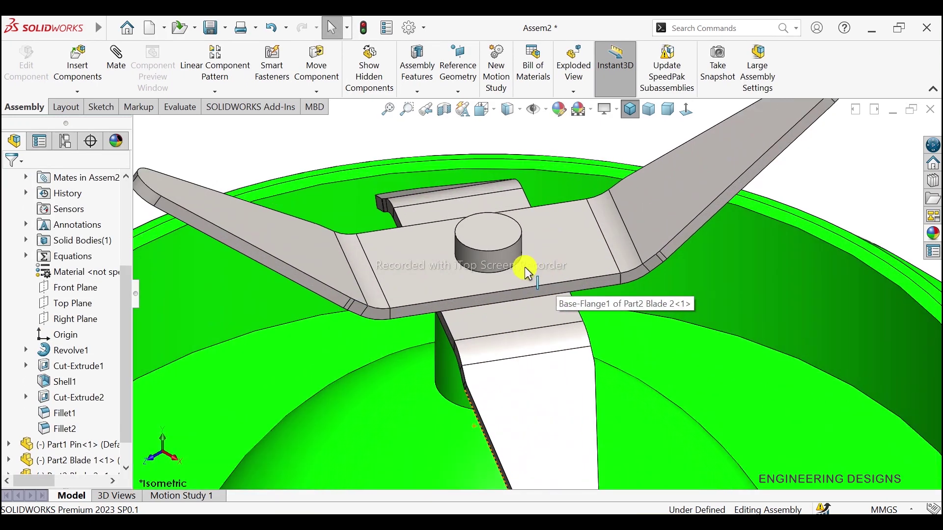
{"action": "scroll", "coordinate": [531, 263], "scroll_direction": "up", "scroll_amount": 1}
{"action": "mouse_move", "coordinate": [561, 308]}
{"action": "middle_mouse_down"}
{"action": "mouse_move", "coordinate": [598, 220]}
{"action": "mouse_move", "coordinate": [555, 279]}
{"action": "middle_mouse_up"}
{"action": "scroll", "coordinate": [553, 276], "scroll_direction": "down", "scroll_amount": 2}
{"action": "scroll", "coordinate": [541, 246], "scroll_direction": "down", "scroll_amount": 2}
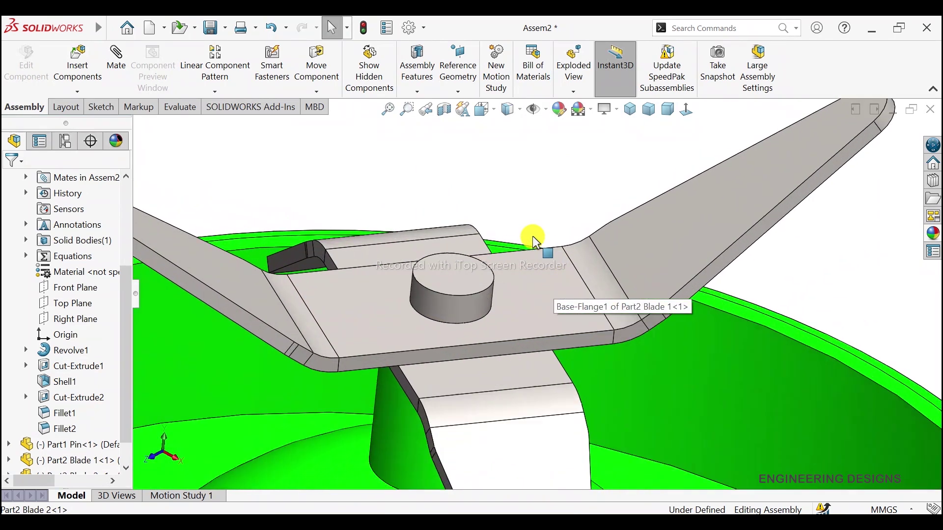
{"action": "scroll", "coordinate": [496, 271], "scroll_direction": "down", "scroll_amount": 2}
{"action": "left_click", "coordinate": [453, 326]}
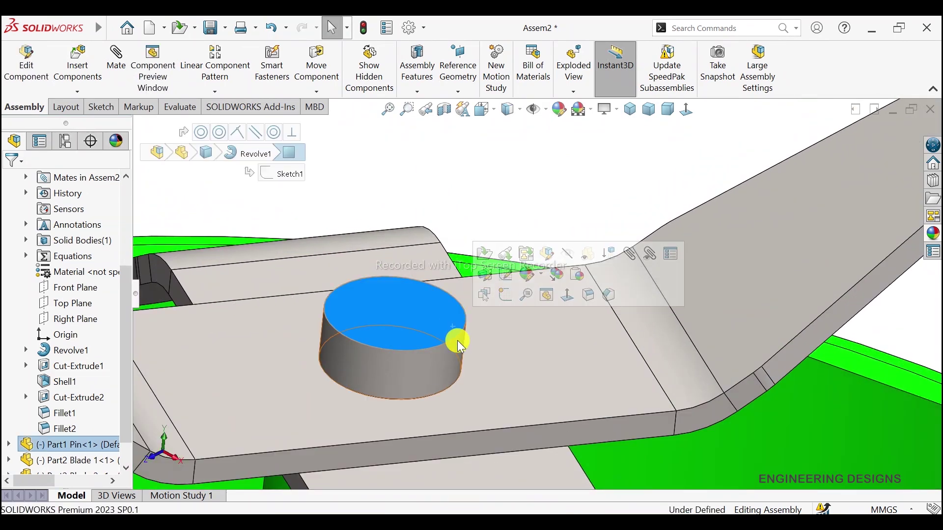
{"action": "left_click", "coordinate": [501, 172]}
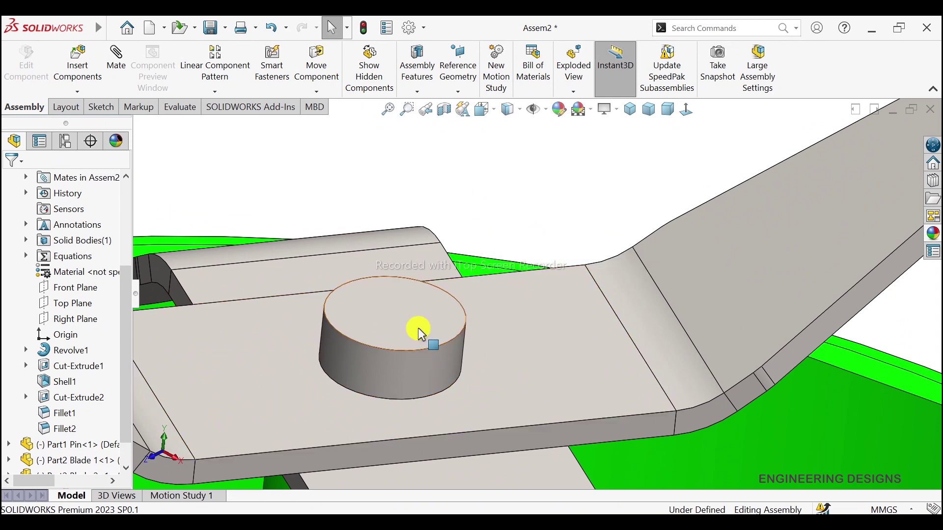
{"action": "right_click", "coordinate": [419, 328]}
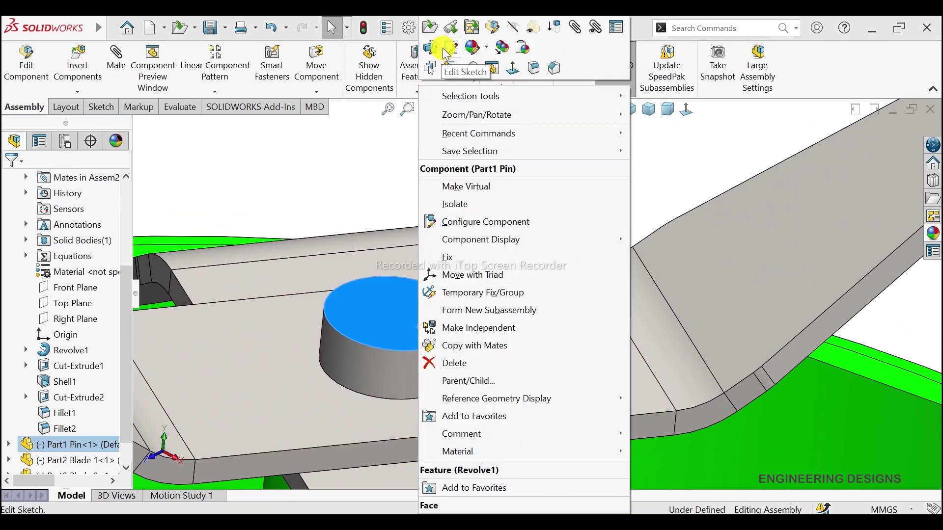
- In the opened Part1 Pin, fillet the top face's edges with a 0.3 mm radius and close the part
{"action": "left_click", "coordinate": [460, 146]}
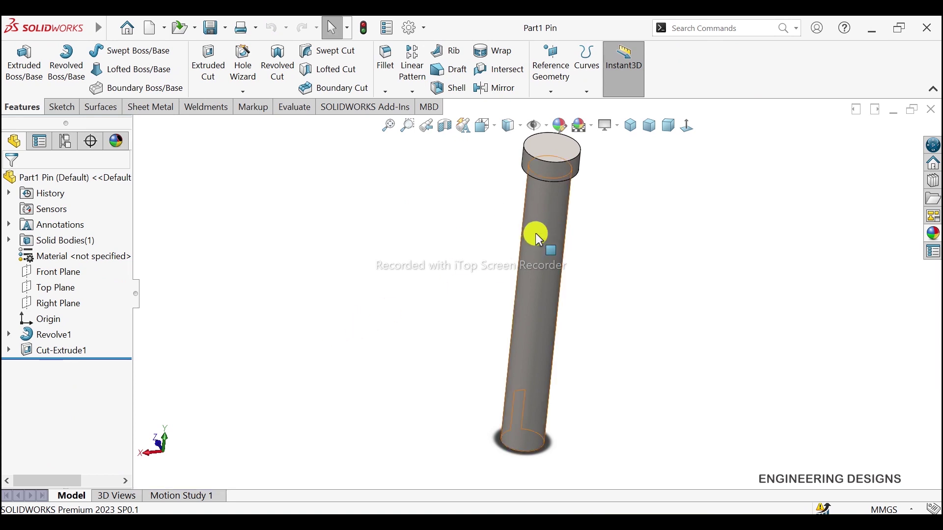
{"action": "scroll", "coordinate": [540, 221], "scroll_direction": "down", "scroll_amount": 2}
{"action": "scroll", "coordinate": [560, 204], "scroll_direction": "down", "scroll_amount": 2}
{"action": "scroll", "coordinate": [570, 199], "scroll_direction": "down", "scroll_amount": 2}
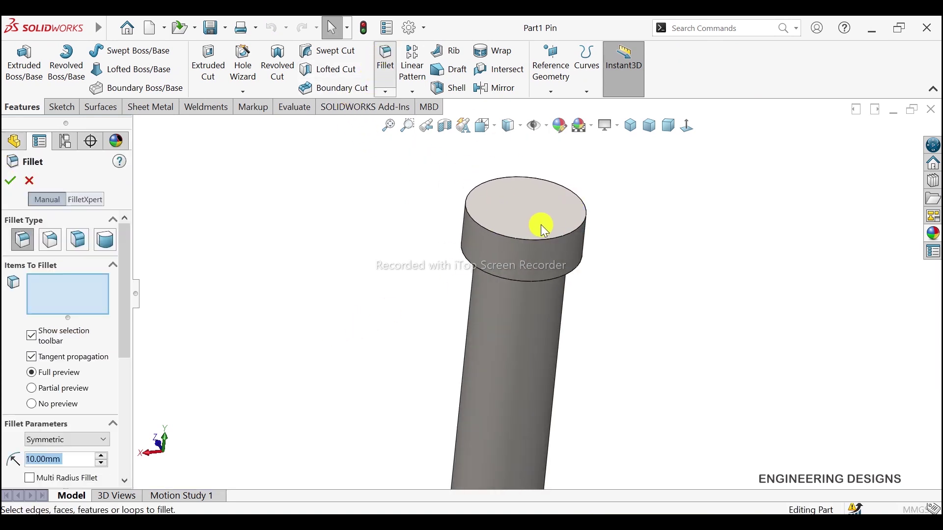
{"action": "left_click", "coordinate": [555, 214]}
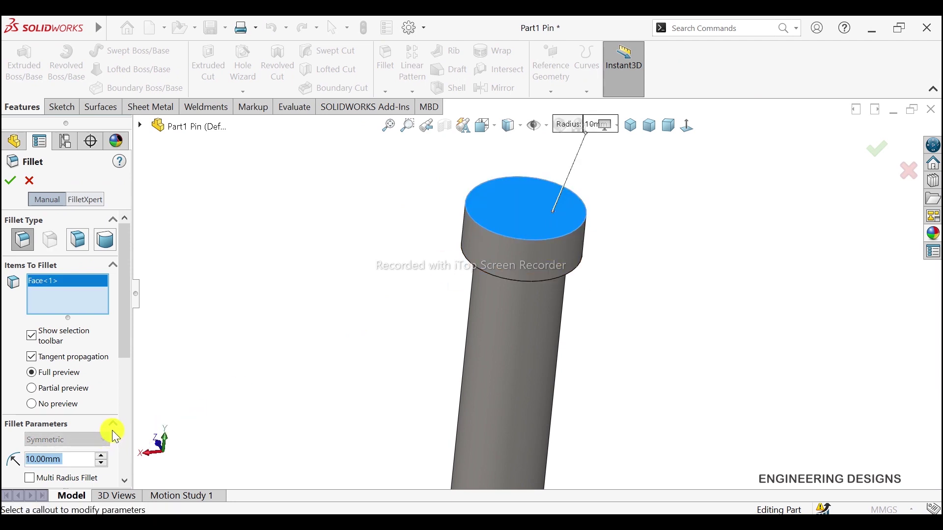
{"action": "type", "text": "0."}
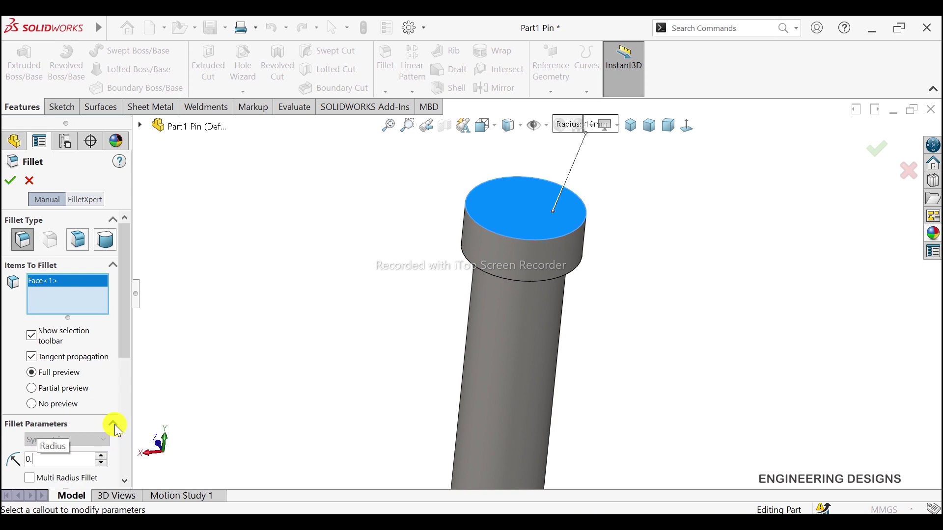
{"action": "type", "text": "3"}
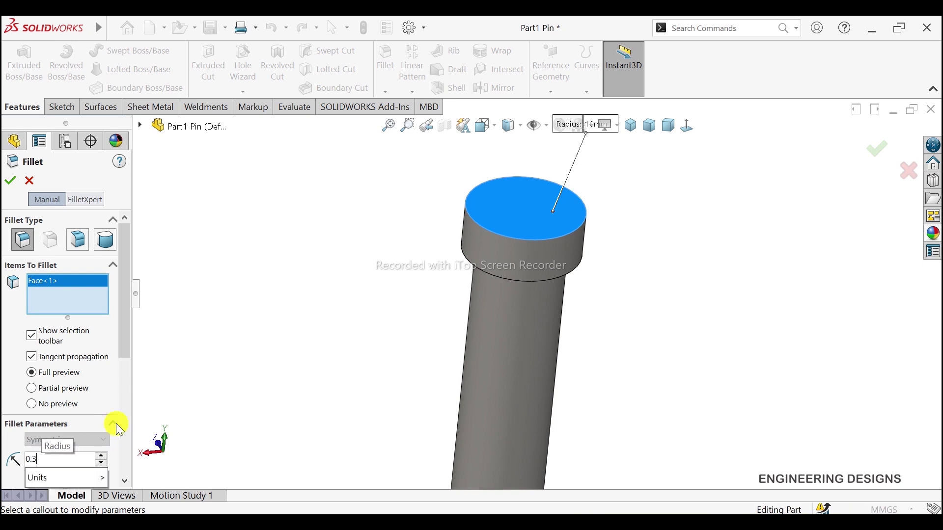
{"action": "key", "text": "Return"}
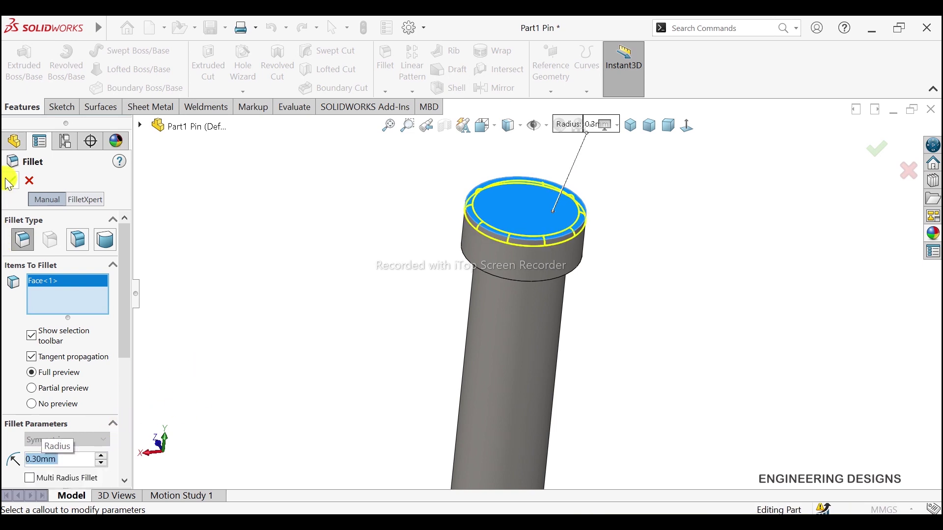
{"action": "left_click", "coordinate": [10, 182]}
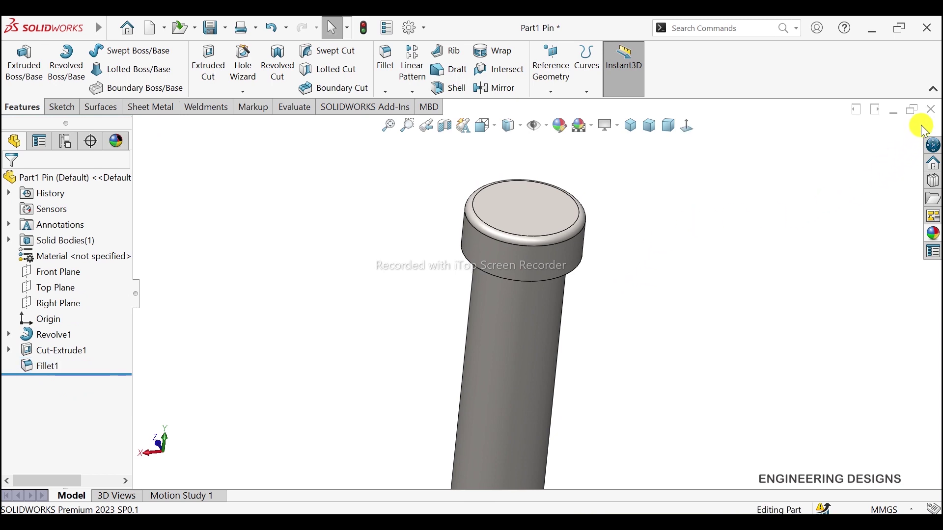
{"action": "left_click", "coordinate": [930, 112]}
- Save the pin changes, rebuild the assembly, and return to the isometric view
{"action": "left_click", "coordinate": [434, 267]}
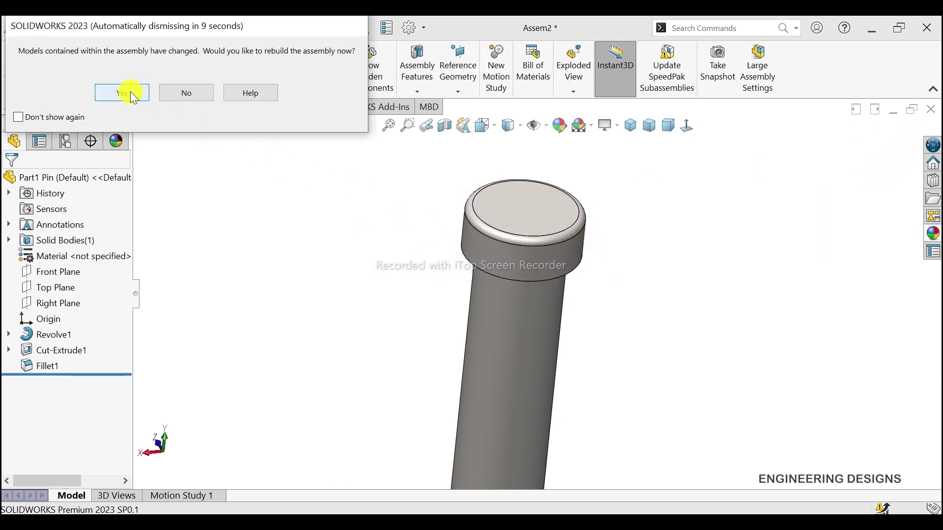
{"action": "left_click", "coordinate": [131, 95]}
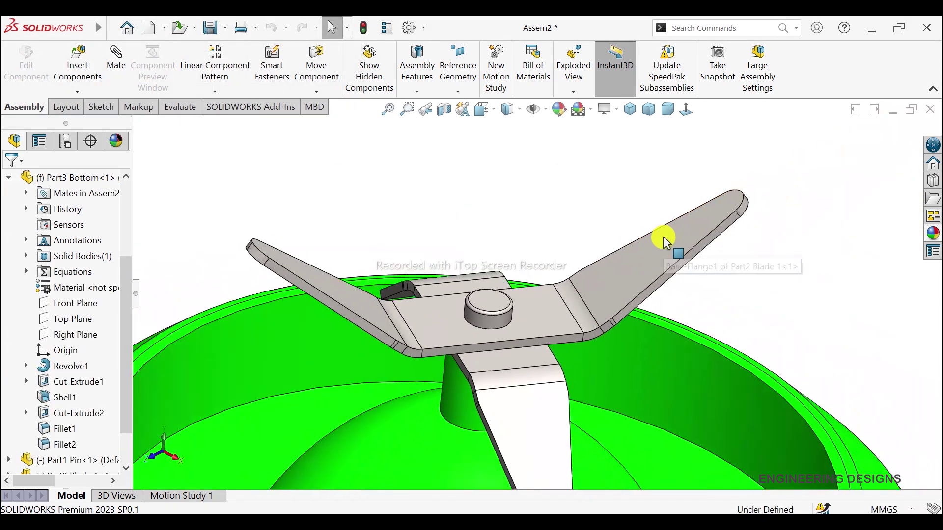
{"action": "scroll", "coordinate": [550, 302], "scroll_direction": "down", "scroll_amount": 2}
{"action": "scroll", "coordinate": [550, 299], "scroll_direction": "up", "scroll_amount": 3}
{"action": "scroll", "coordinate": [550, 300], "scroll_direction": "up", "scroll_amount": 2}
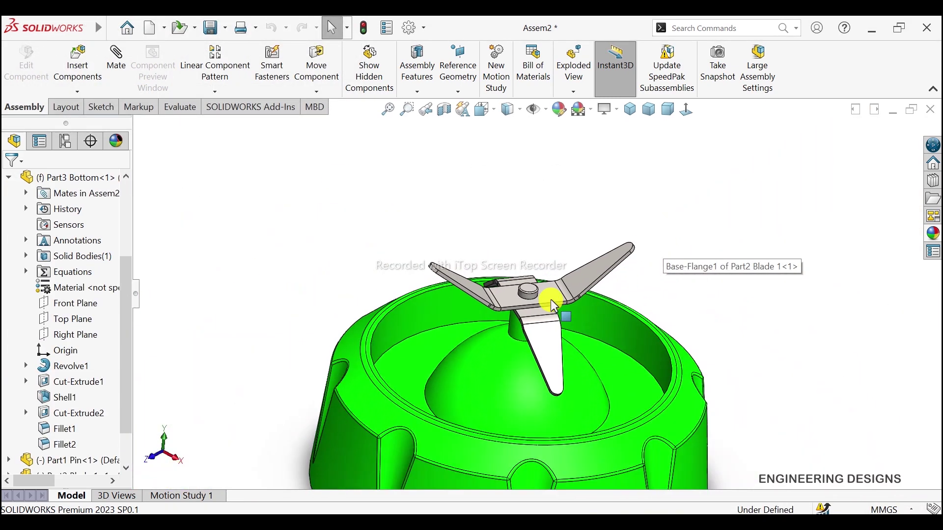
{"action": "left_click", "coordinate": [630, 109]}
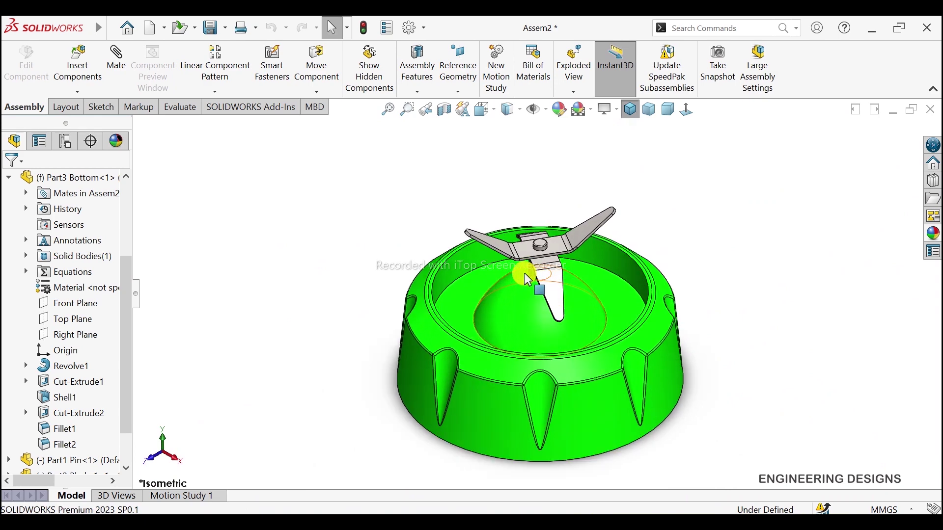
- Orbit onto the blade hub and select the second blade and the base's hub face
{"action": "scroll", "coordinate": [527, 277], "scroll_direction": "down", "scroll_amount": 3}
{"action": "scroll", "coordinate": [543, 255], "scroll_direction": "down", "scroll_amount": 2}
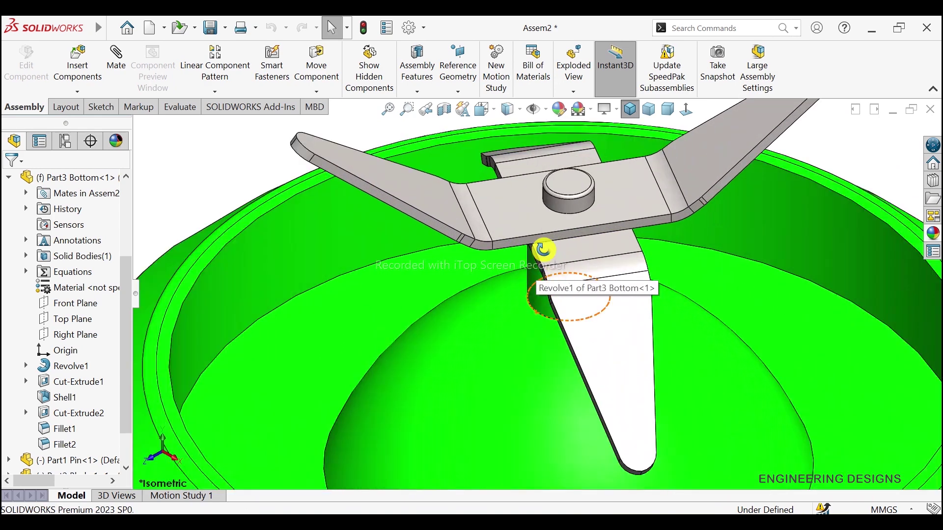
{"action": "mouse_move", "coordinate": [544, 249]}
{"action": "middle_mouse_down"}
{"action": "mouse_move", "coordinate": [611, 242]}
{"action": "mouse_move", "coordinate": [628, 221]}
{"action": "middle_mouse_up"}
{"action": "scroll", "coordinate": [495, 249], "scroll_direction": "down", "scroll_amount": 2}
{"action": "scroll", "coordinate": [498, 248], "scroll_direction": "down", "scroll_amount": 2}
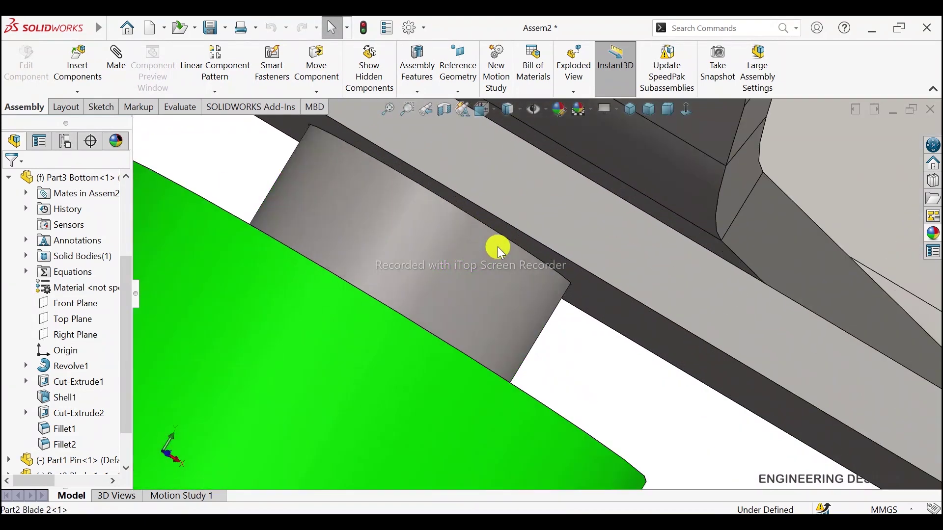
{"action": "mouse_move", "coordinate": [498, 251]}
{"action": "middle_mouse_down"}
{"action": "mouse_move", "coordinate": [665, 352]}
{"action": "mouse_move", "coordinate": [691, 312]}
{"action": "middle_mouse_up"}
{"action": "left_click", "coordinate": [698, 301]}
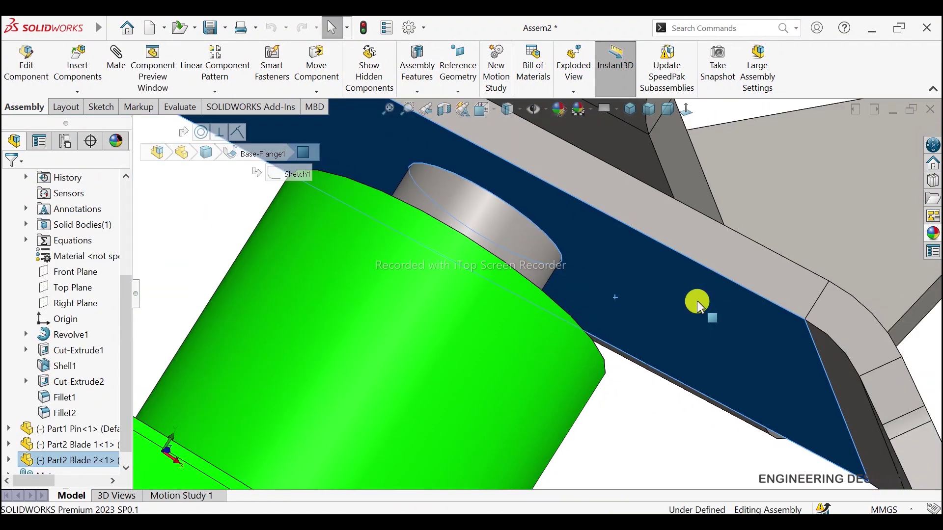
{"action": "scroll", "coordinate": [638, 309], "scroll_direction": "up", "scroll_amount": 3}
{"action": "scroll", "coordinate": [605, 324], "scroll_direction": "down", "scroll_amount": 2}
{"action": "scroll", "coordinate": [589, 315], "scroll_direction": "down", "scroll_amount": 2}
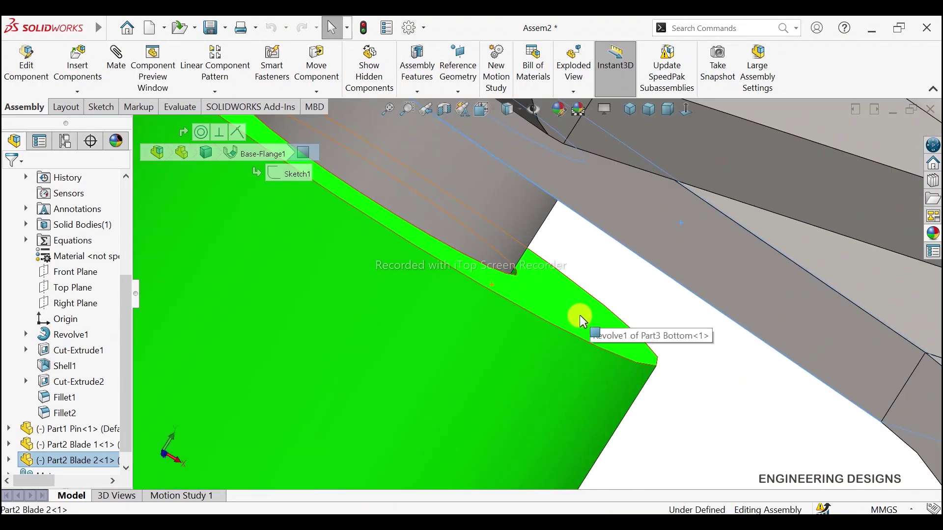
{"action": "left_click", "coordinate": [579, 316]}
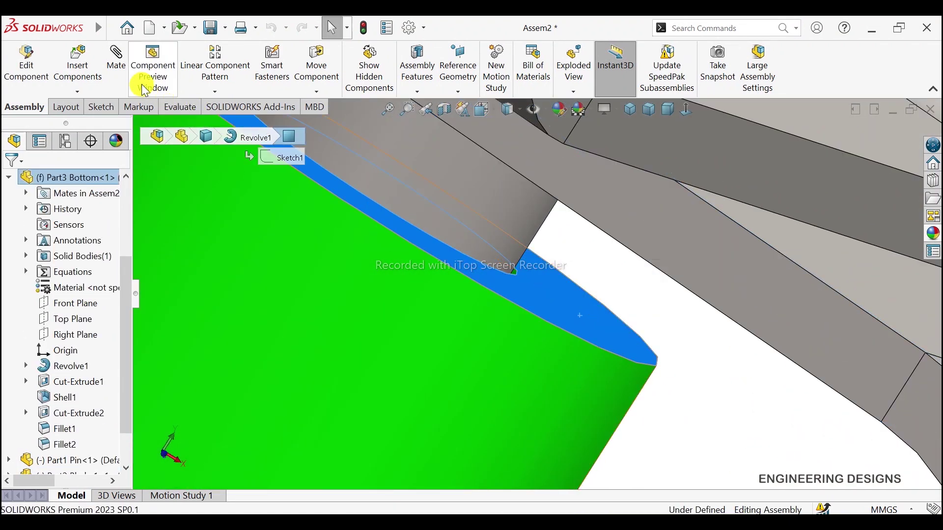
- Add a 2 mm distance mate between the second blade face and the base face
{"action": "left_click", "coordinate": [116, 63]}
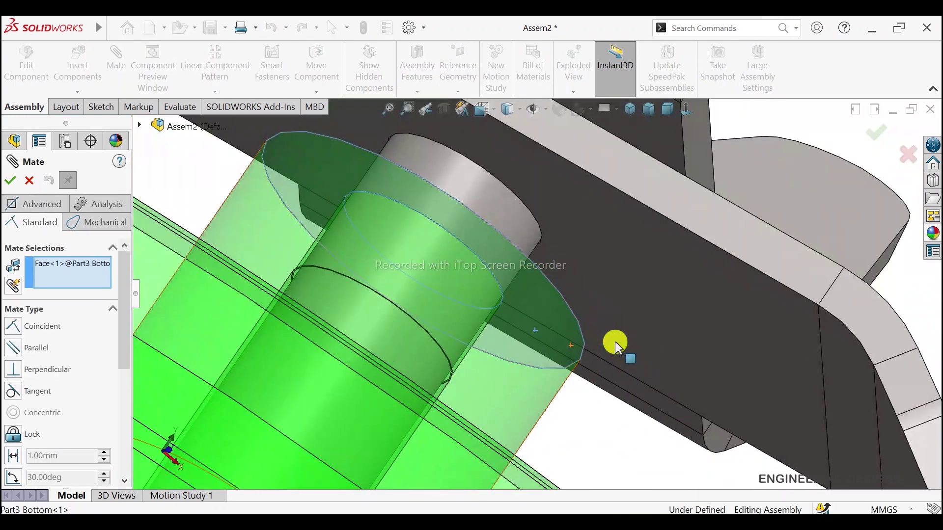
{"action": "left_click", "coordinate": [631, 297]}
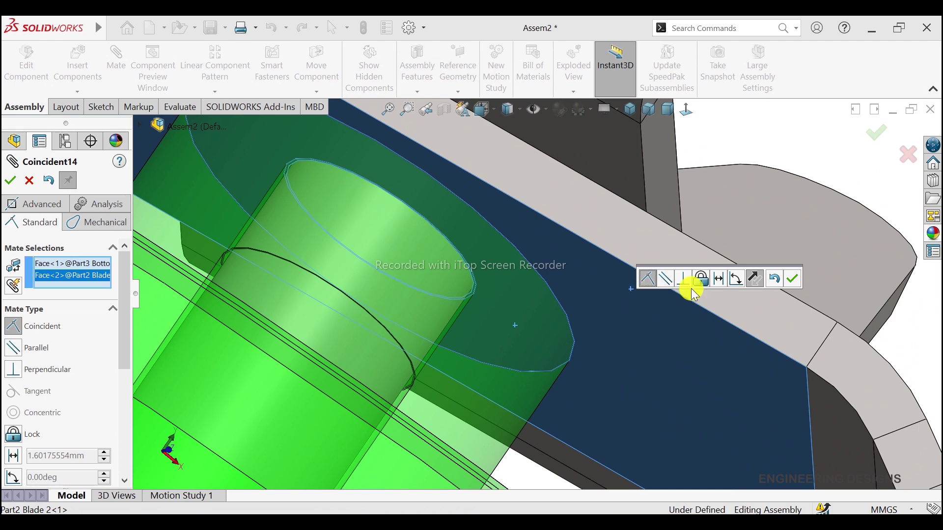
{"action": "left_click", "coordinate": [719, 280]}
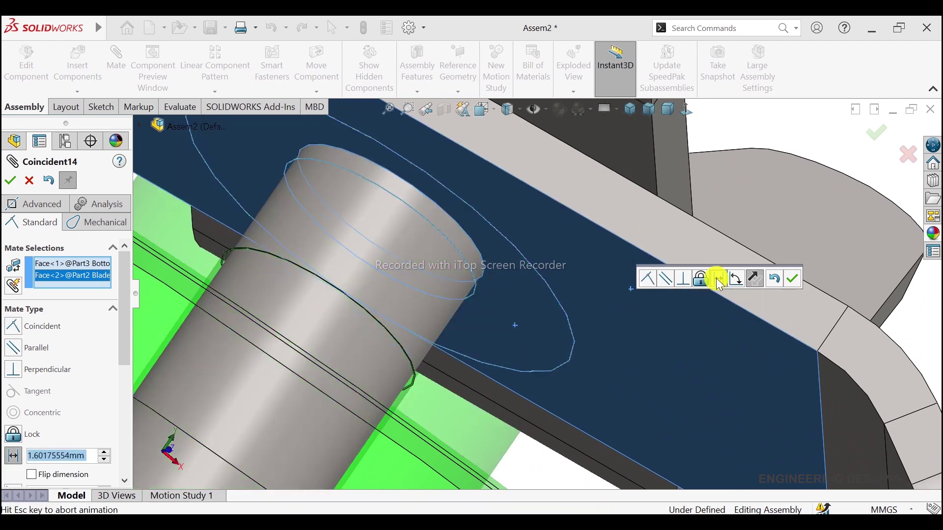
{"action": "left_click", "coordinate": [85, 449]}
{"action": "type", "text": "2"}
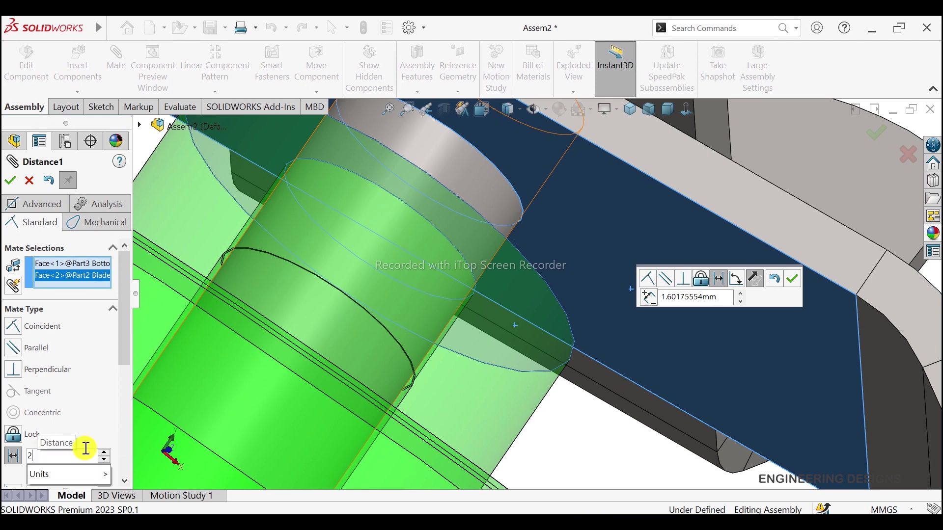
{"action": "key", "text": "Return"}
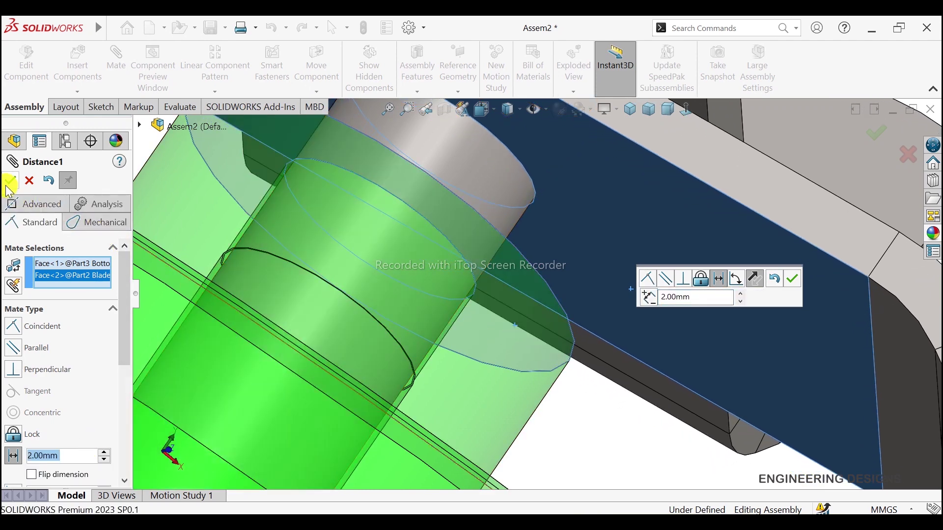
{"action": "left_click", "coordinate": [9, 181]}
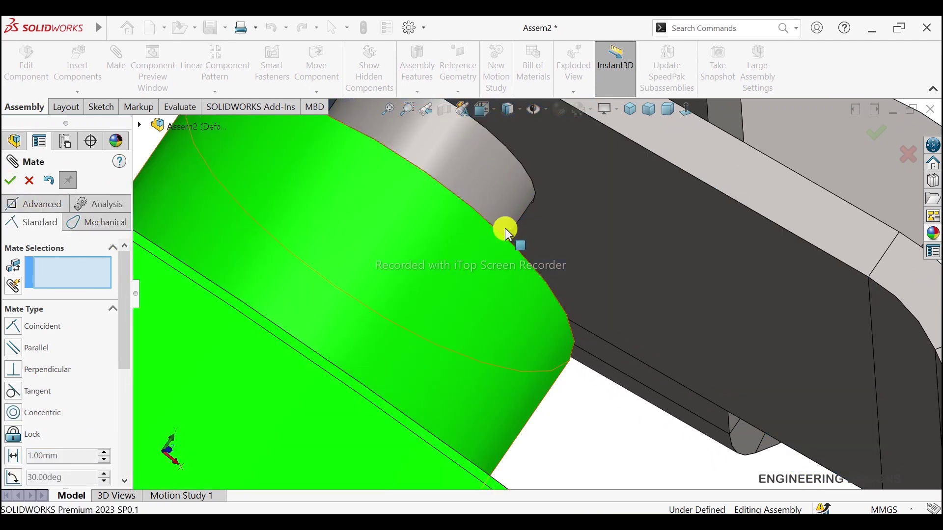
{"action": "left_click", "coordinate": [629, 109]}
- Spin Blade 2 around the pin and turn it back so it crosses the other blade
{"action": "left_click", "coordinate": [876, 132]}
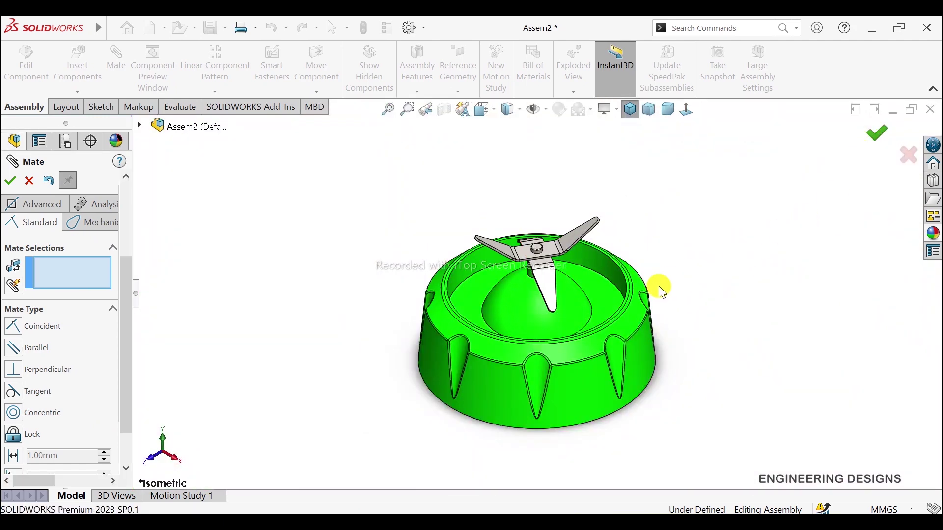
{"action": "scroll", "coordinate": [555, 296], "scroll_direction": "down", "scroll_amount": 3}
{"action": "left_click_drag", "start_coordinate": [568, 277], "coordinate": [508, 159]}
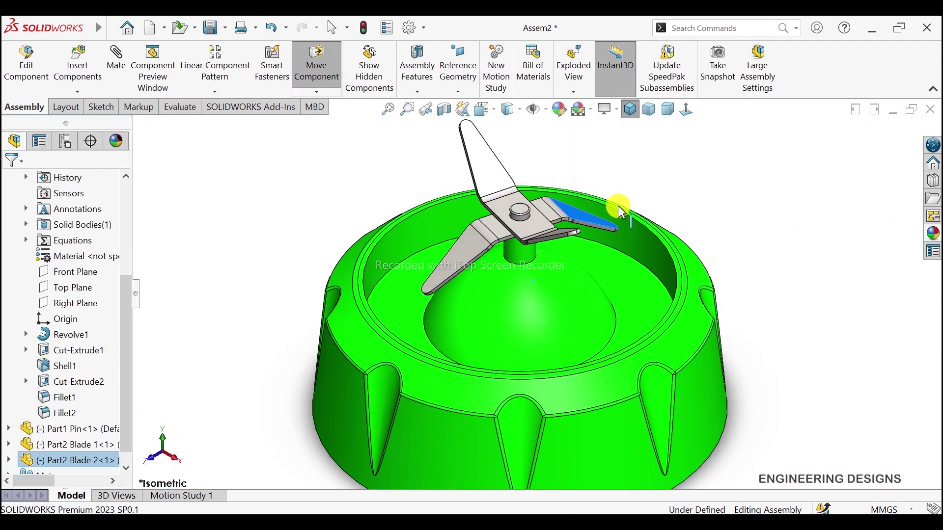
{"action": "left_click_drag", "start_coordinate": [447, 251], "coordinate": [580, 274]}
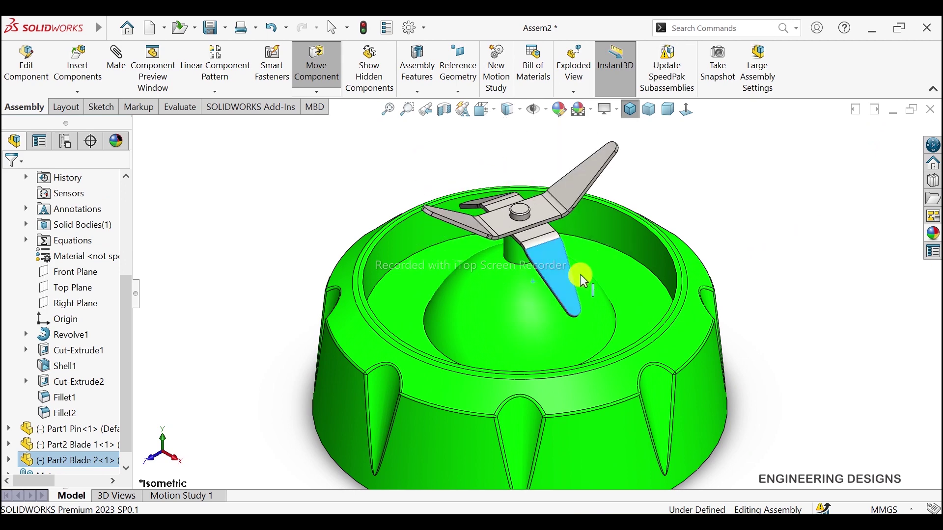
{"action": "key", "text": "Escape"}
{"action": "scroll", "coordinate": [628, 281], "scroll_direction": "up", "scroll_amount": 4}
{"action": "scroll", "coordinate": [561, 317], "scroll_direction": "down", "scroll_amount": 2}
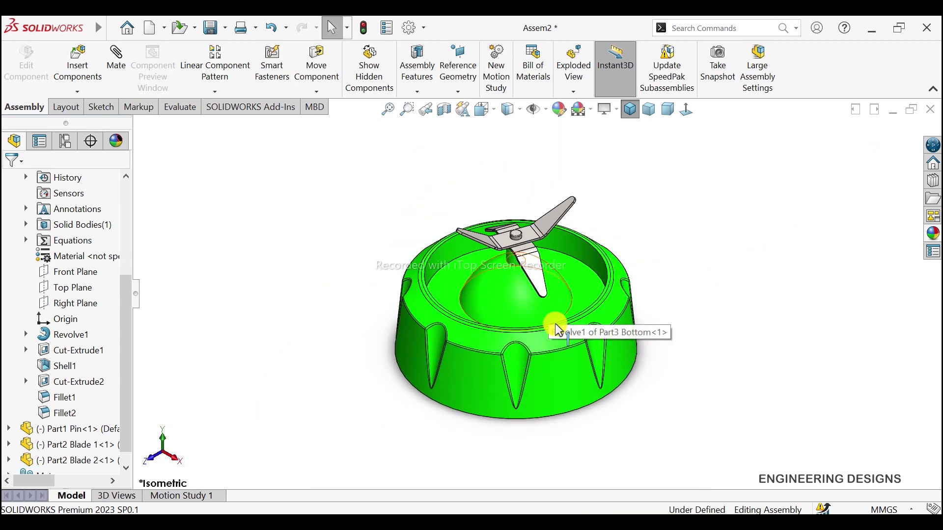
{"action": "scroll", "coordinate": [564, 279], "scroll_direction": "down", "scroll_amount": 2}
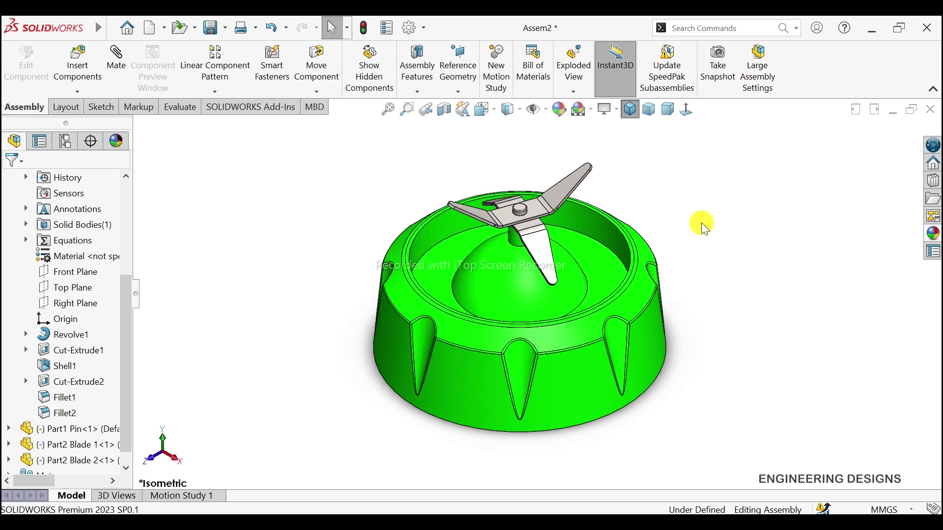
{"action": "left_click", "coordinate": [544, 265]}
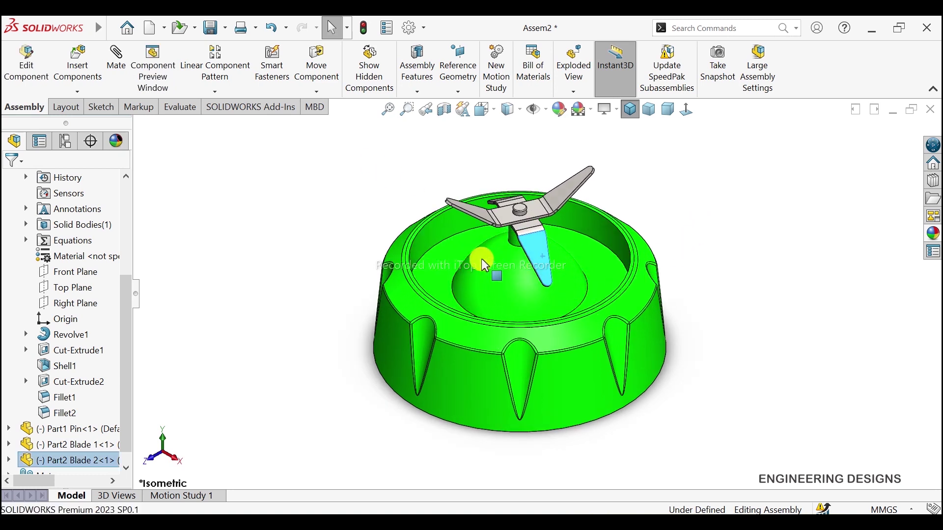
{"action": "mouse_move", "coordinate": [530, 203]}
{"action": "left_mouse_down"}
{"action": "mouse_move", "coordinate": [634, 255]}
{"action": "mouse_move", "coordinate": [621, 274]}
{"action": "left_mouse_up"}
{"action": "left_click", "coordinate": [674, 254]}
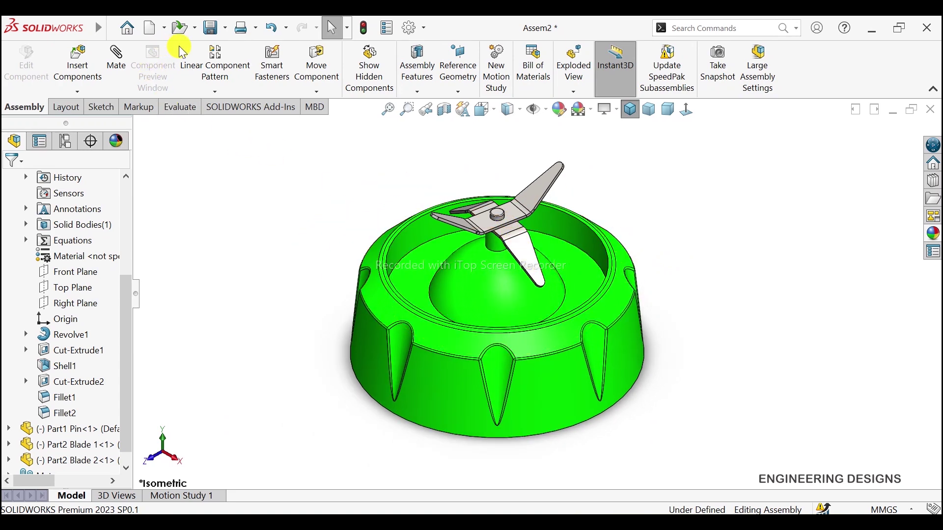
- Rebuild and save the assembly as 'Assembly' in Juicer Jug Bottom, then show Motion Study 1
{"action": "left_click", "coordinate": [212, 33]}
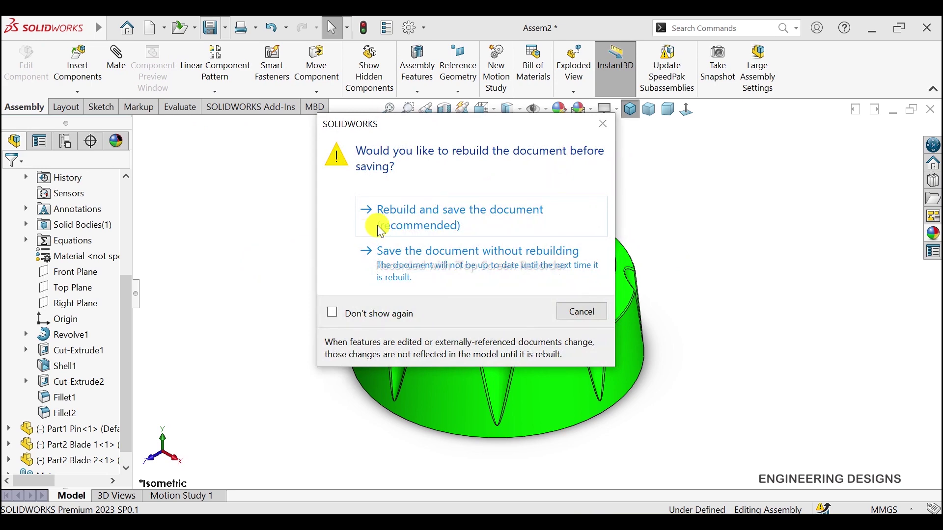
{"action": "left_click", "coordinate": [414, 218]}
{"action": "type", "text": "Assembly"}
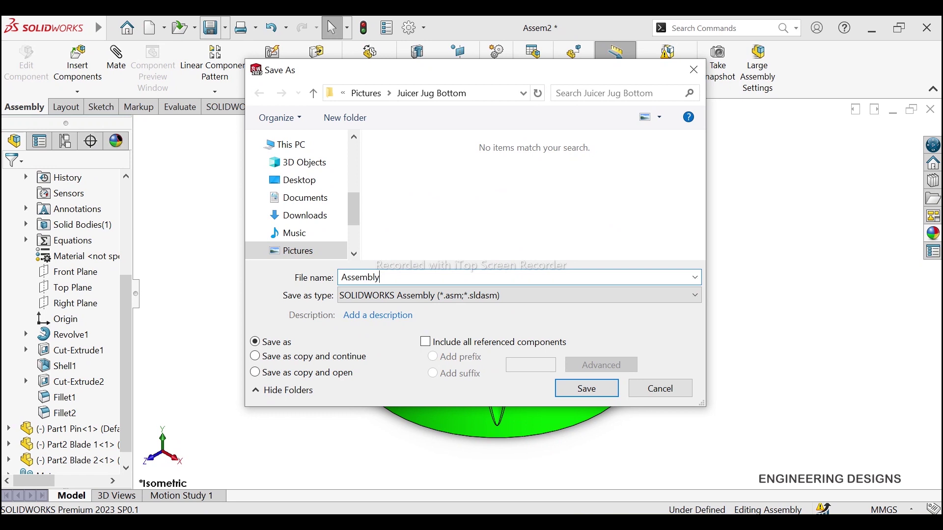
{"action": "key", "text": "Return"}
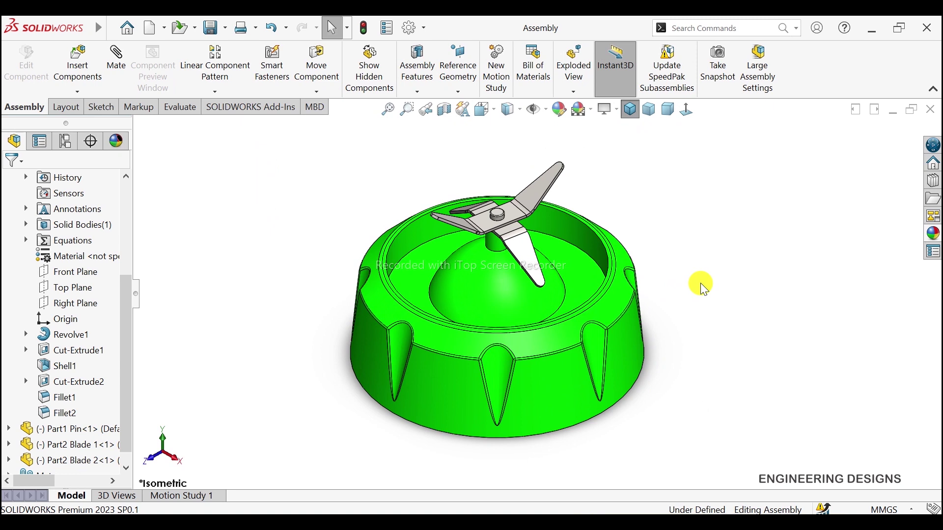
{"action": "left_click", "coordinate": [182, 494]}
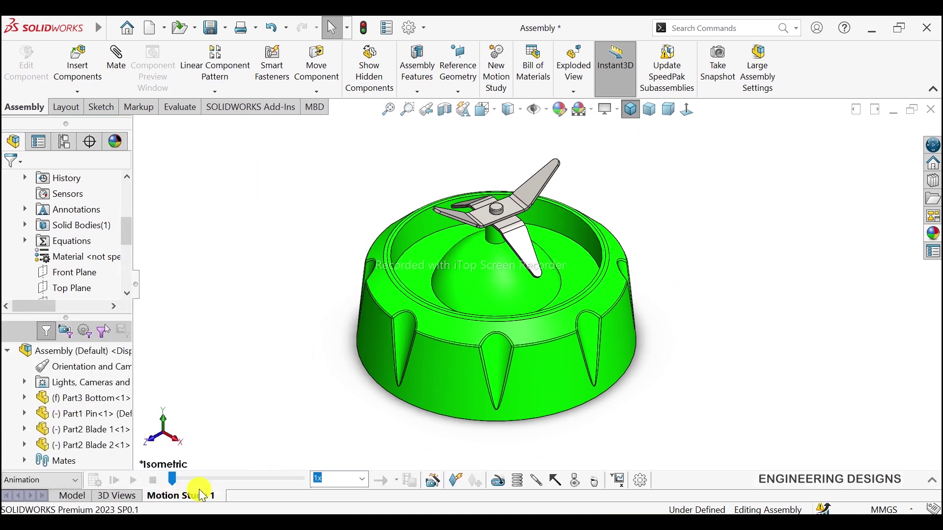
- Define a 100 RPM constant-speed rotary motor on Part1 Pin's cylindrical face
{"action": "left_click", "coordinate": [250, 107]}
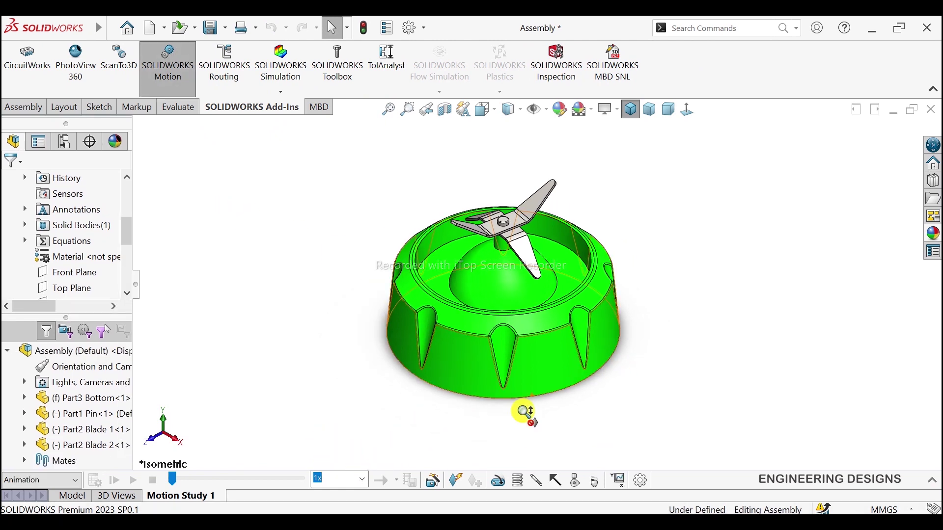
{"action": "left_click", "coordinate": [161, 486]}
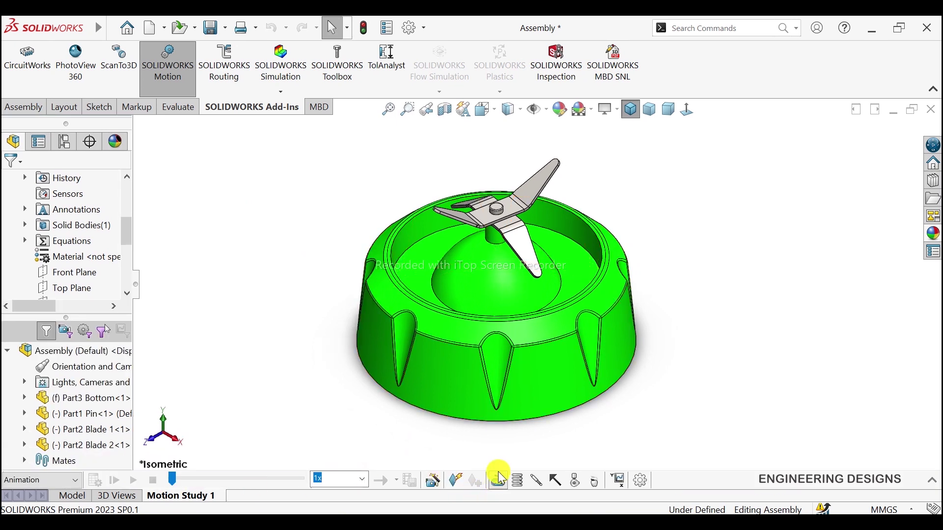
{"action": "left_click", "coordinate": [498, 479]}
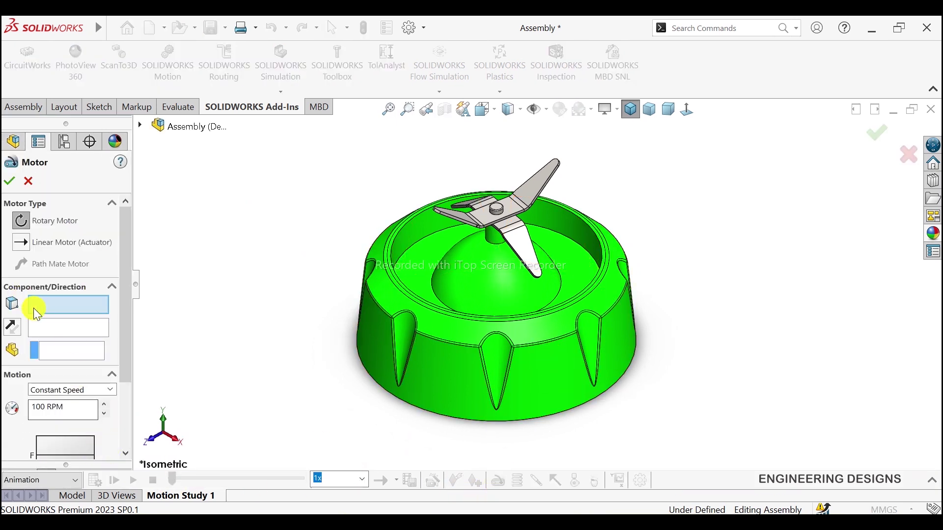
{"action": "scroll", "coordinate": [457, 316], "scroll_direction": "down", "scroll_amount": 2}
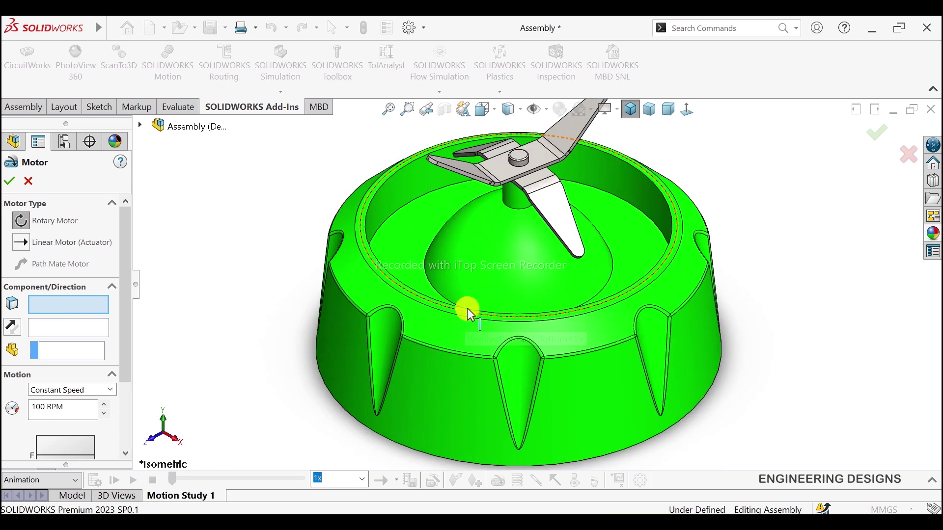
{"action": "scroll", "coordinate": [467, 308], "scroll_direction": "down", "scroll_amount": 2}
{"action": "mouse_move", "coordinate": [520, 252]}
{"action": "middle_mouse_down"}
{"action": "mouse_move", "coordinate": [551, 217]}
{"action": "mouse_move", "coordinate": [537, 242]}
{"action": "mouse_move", "coordinate": [520, 217]}
{"action": "mouse_move", "coordinate": [528, 165]}
{"action": "middle_mouse_up"}
{"action": "scroll", "coordinate": [522, 220], "scroll_direction": "down", "scroll_amount": 3}
{"action": "scroll", "coordinate": [496, 299], "scroll_direction": "down", "scroll_amount": 3}
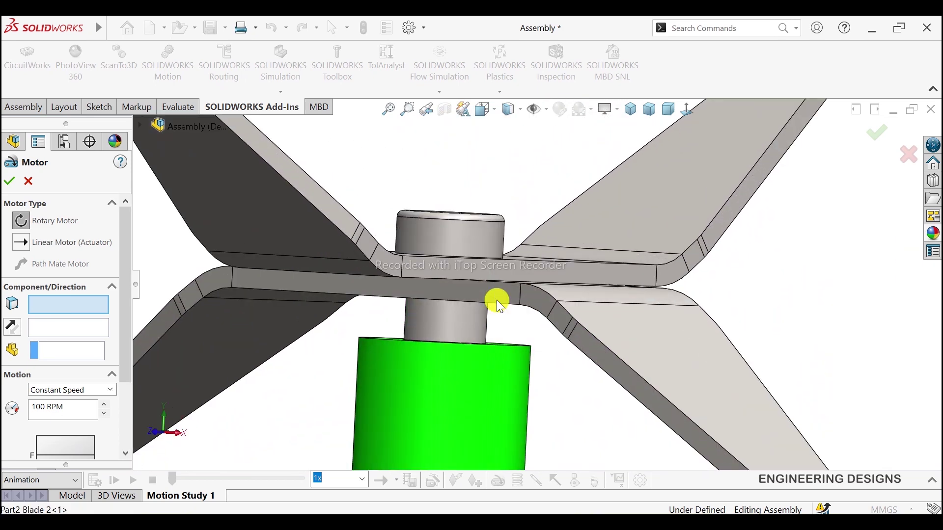
{"action": "scroll", "coordinate": [455, 339], "scroll_direction": "down", "scroll_amount": 3}
{"action": "left_click", "coordinate": [451, 336]}
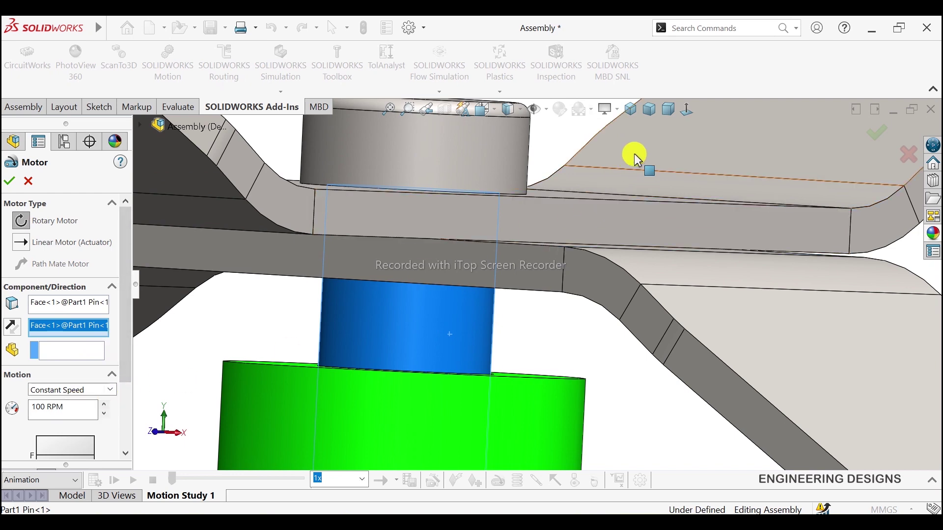
{"action": "left_click", "coordinate": [631, 109]}
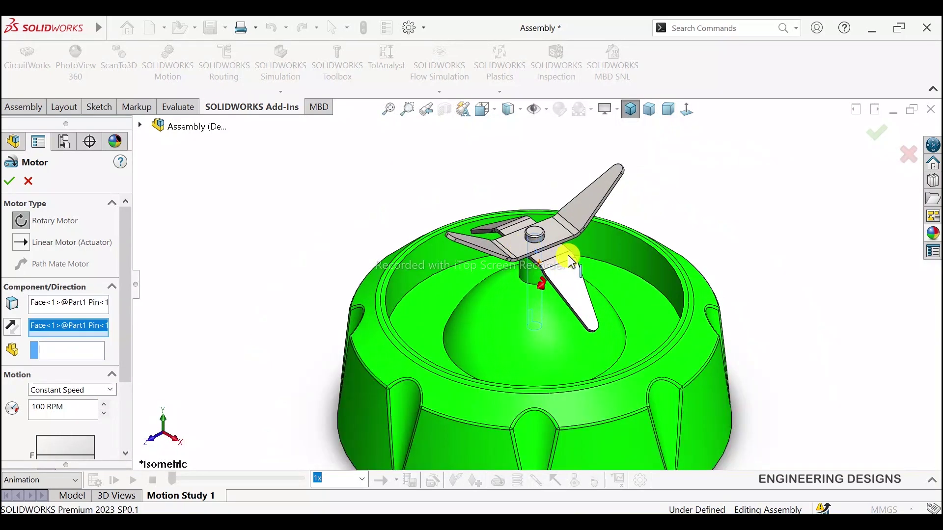
{"action": "scroll", "coordinate": [548, 290], "scroll_direction": "down", "scroll_amount": 2}
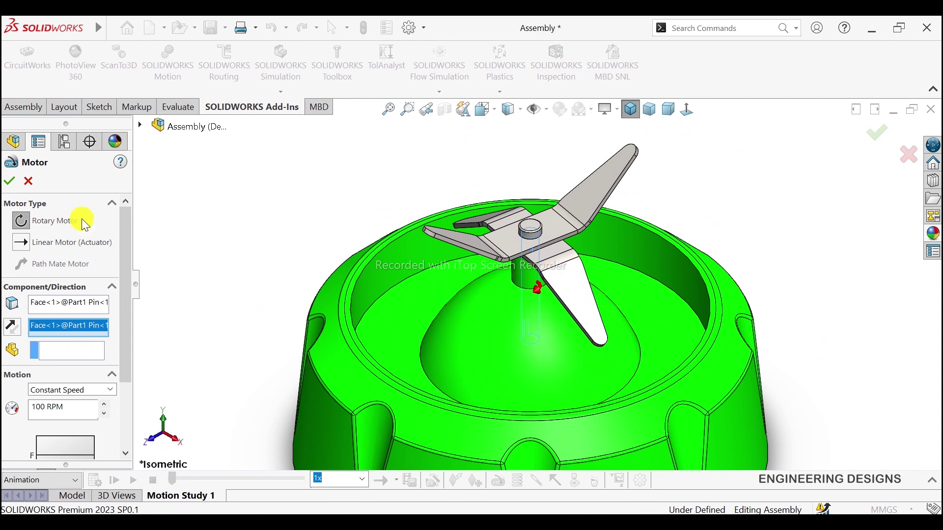
- Accept RotaryMotor1, calculate and play the blade rotation, then rebuild and save the assembly
{"action": "left_click", "coordinate": [9, 182]}
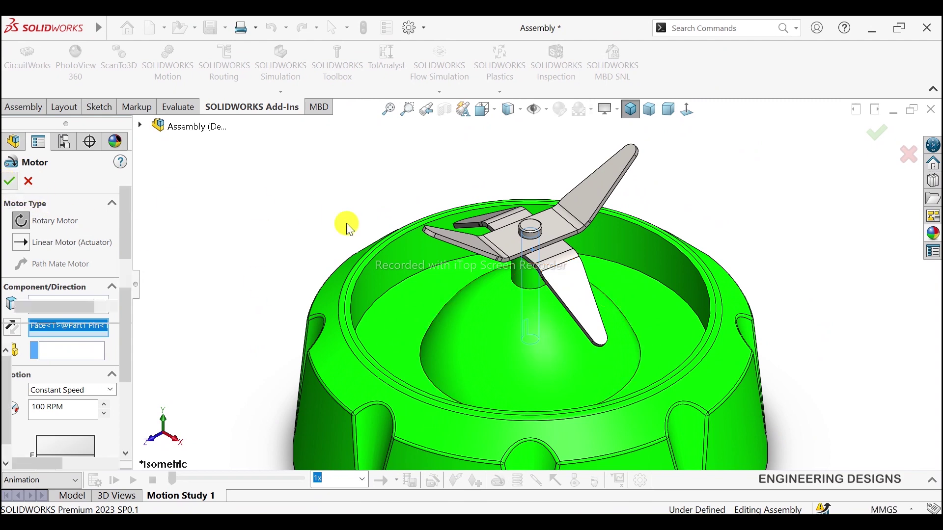
{"action": "scroll", "coordinate": [712, 334], "scroll_direction": "up", "scroll_amount": 2}
{"action": "scroll", "coordinate": [698, 319], "scroll_direction": "up", "scroll_amount": 2}
{"action": "scroll", "coordinate": [668, 373], "scroll_direction": "down", "scroll_amount": 2}
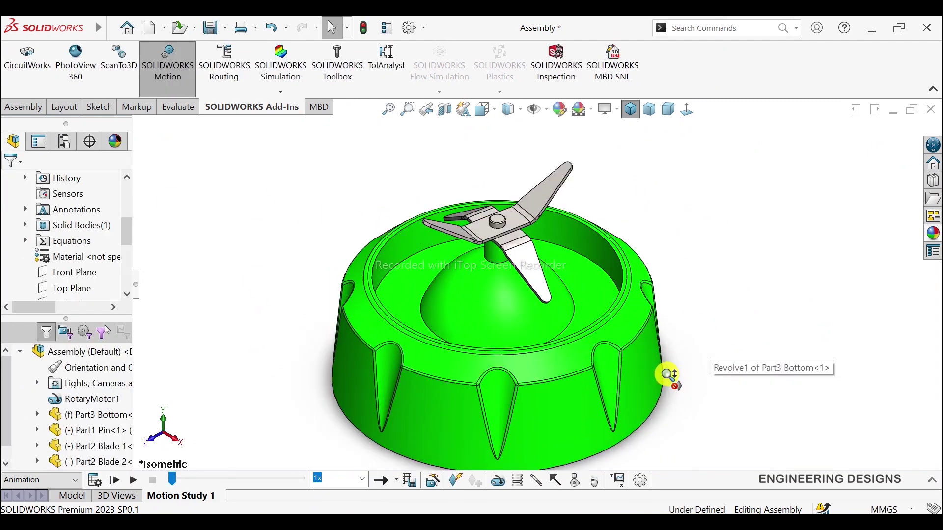
{"action": "scroll", "coordinate": [587, 377], "scroll_direction": "up", "scroll_amount": 2}
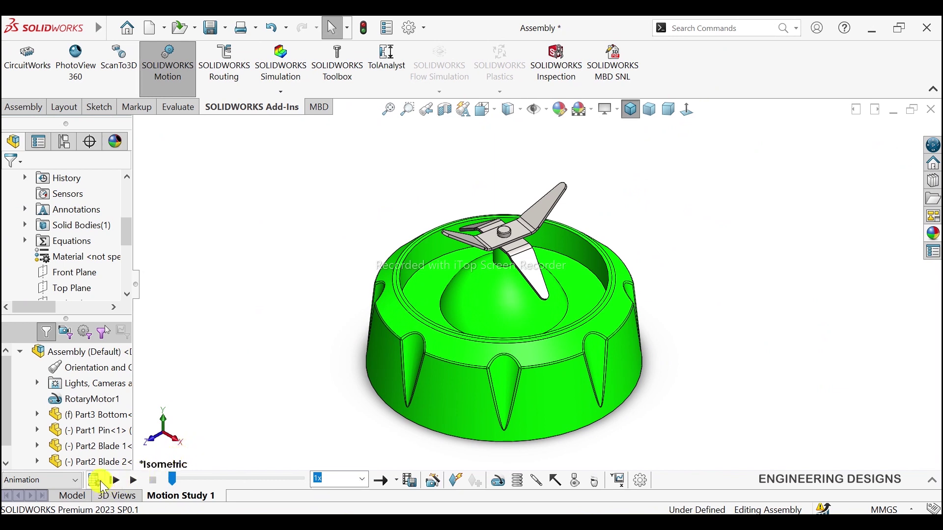
{"action": "left_click", "coordinate": [101, 484]}
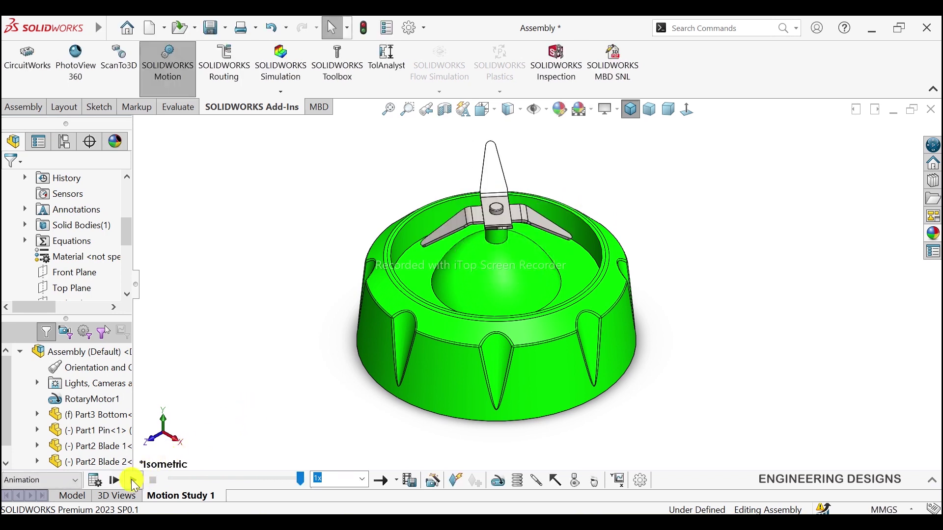
{"action": "left_click", "coordinate": [133, 481]}
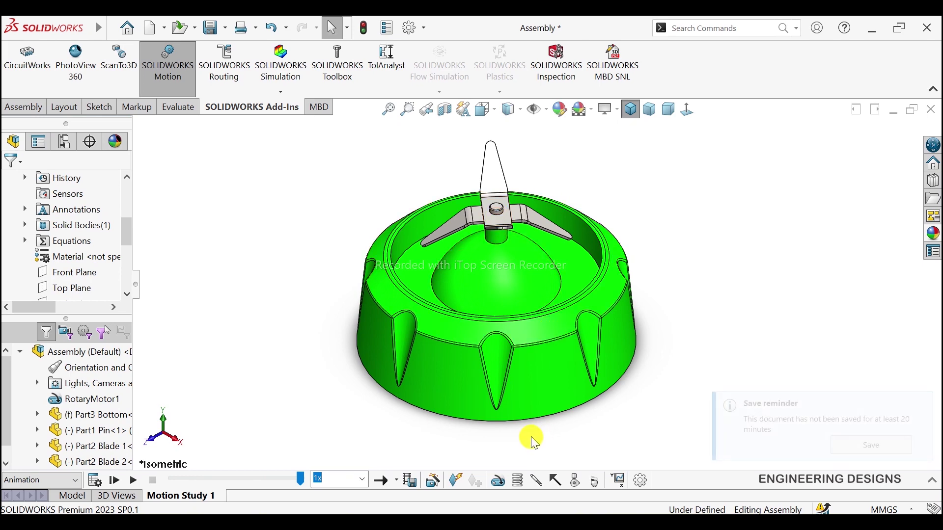
{"action": "left_click", "coordinate": [856, 450]}
{"action": "left_click", "coordinate": [496, 212]}
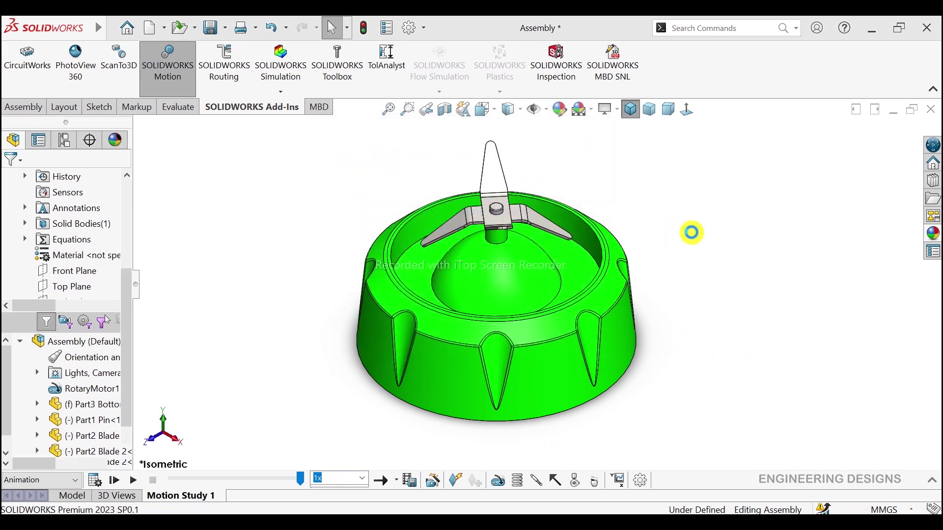